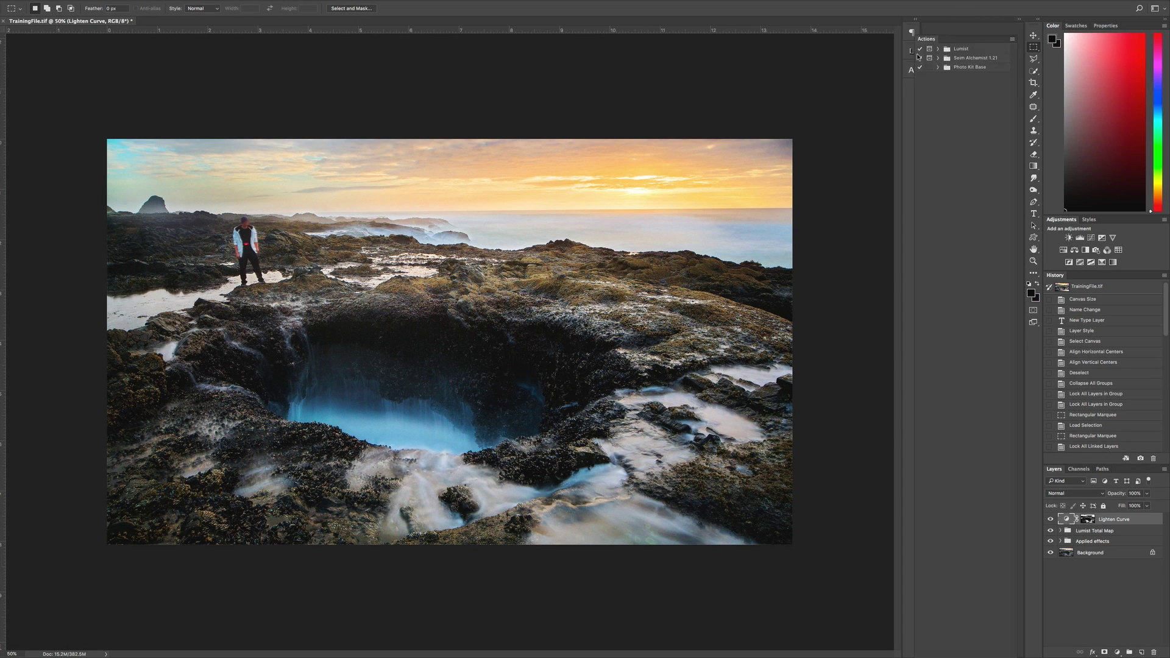
- Hide and reshow the Actions panel, then dock it beside the tools
{"action": "left_click", "coordinate": [910, 81]}
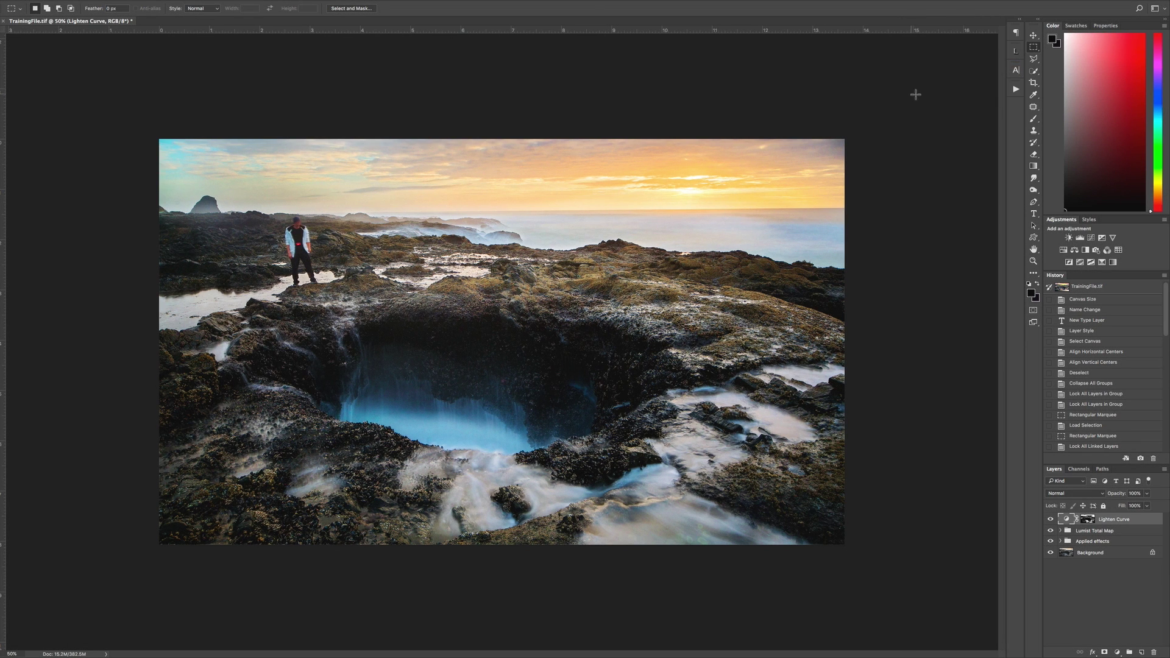
{"action": "left_click", "coordinate": [1015, 89]}
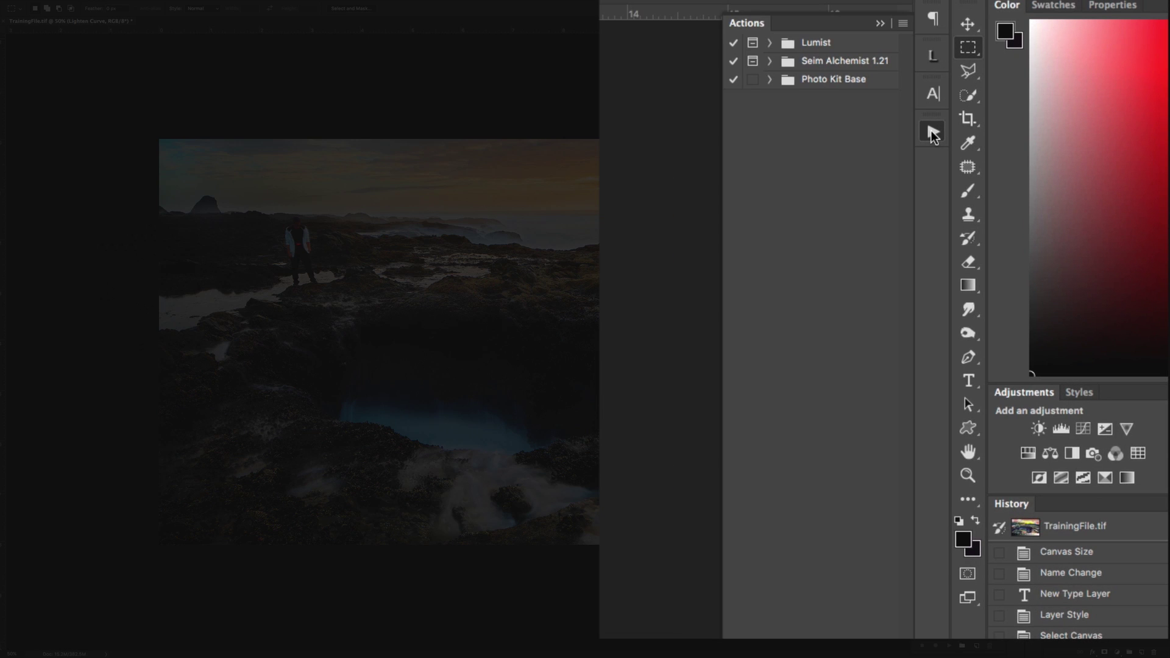
{"action": "left_click", "coordinate": [932, 134]}
{"action": "left_click", "coordinate": [932, 133]}
{"action": "left_click_drag", "start_coordinate": [754, 25], "coordinate": [952, 52]}
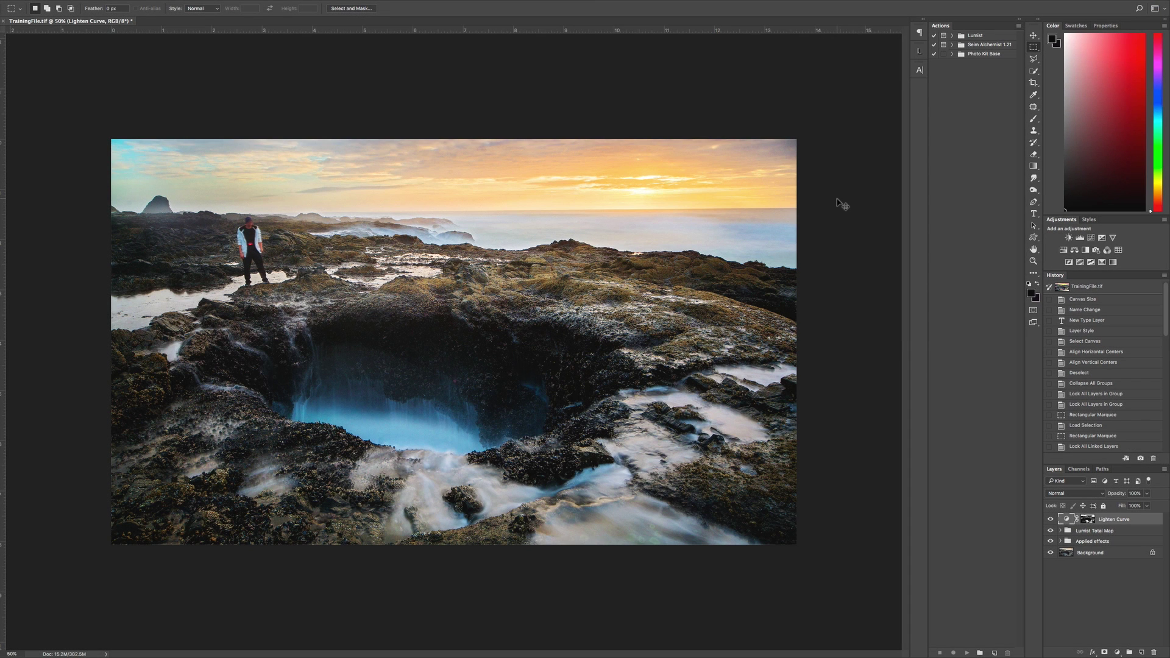
{"action": "left_click", "coordinate": [296, 3]}
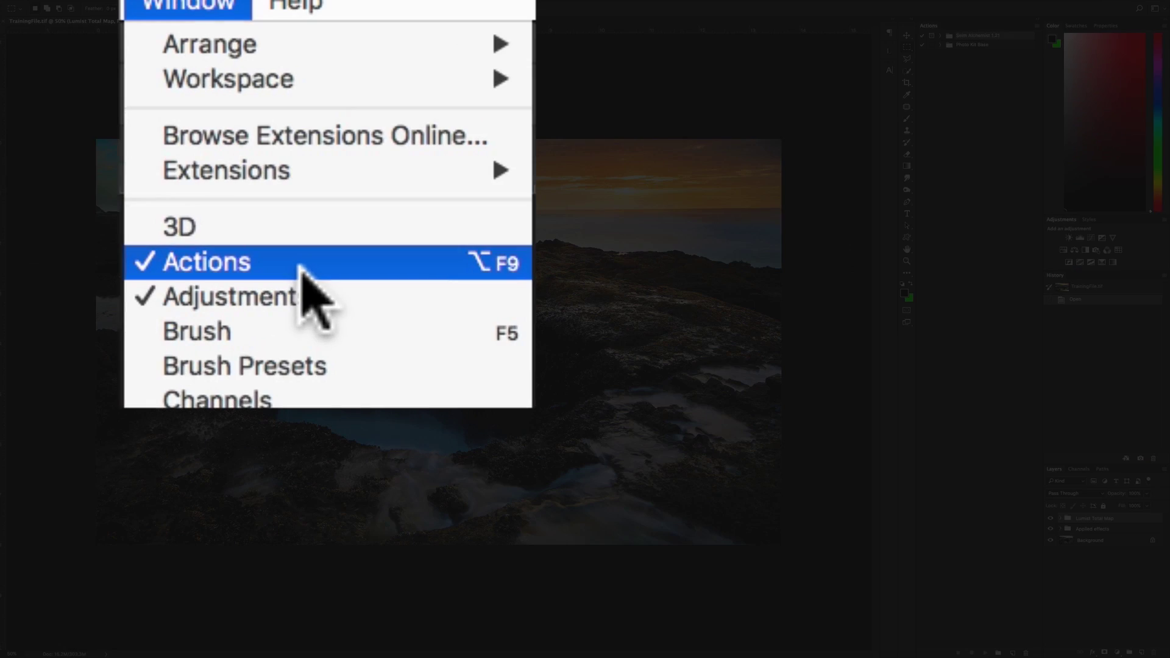
{"action": "left_click", "coordinate": [303, 267]}
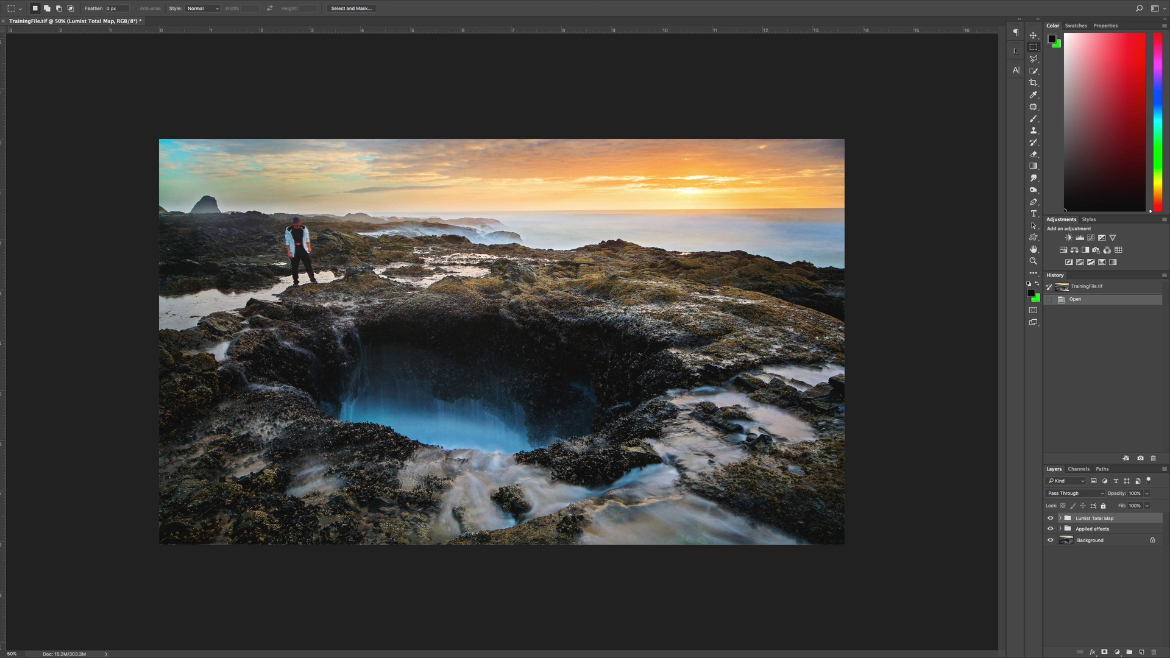
{"action": "left_click", "coordinate": [301, 2]}
{"action": "left_click", "coordinate": [287, 57]}
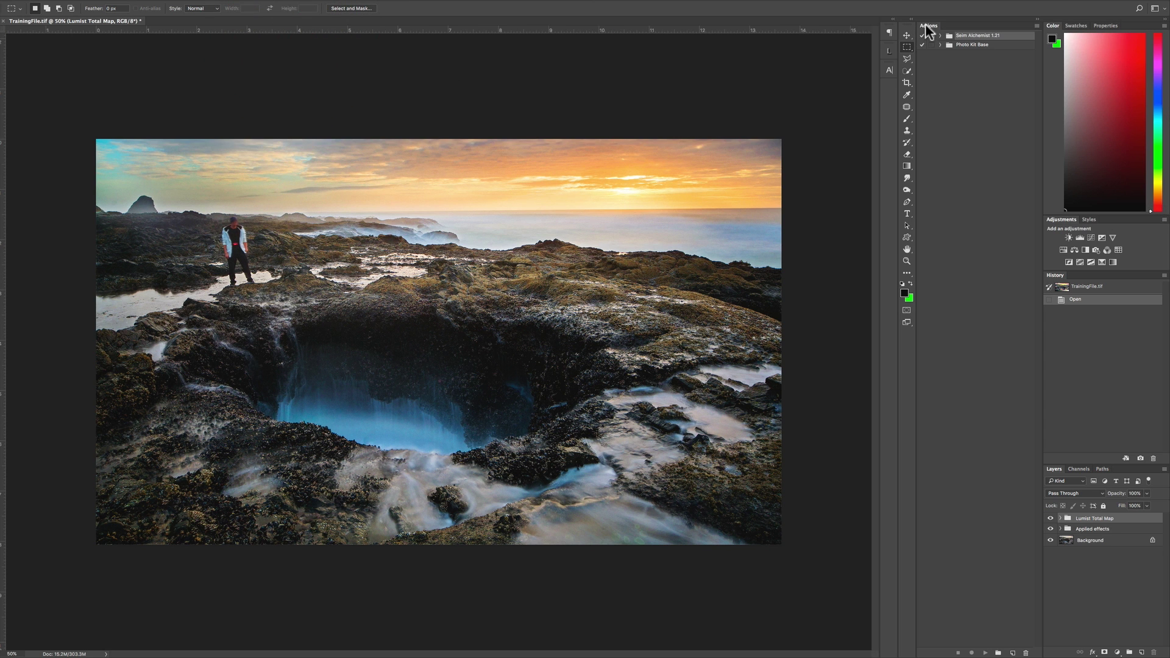
{"action": "left_click_drag", "start_coordinate": [924, 24], "coordinate": [1023, 84]}
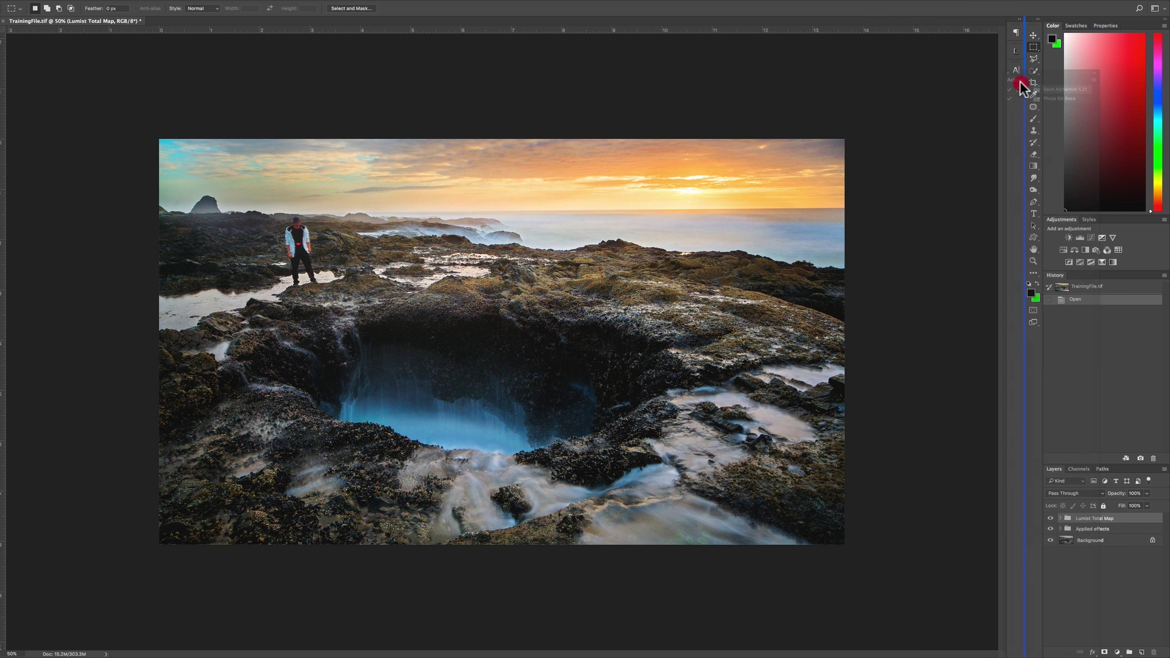
{"action": "left_click_drag", "start_coordinate": [1022, 85], "coordinate": [994, 80]}
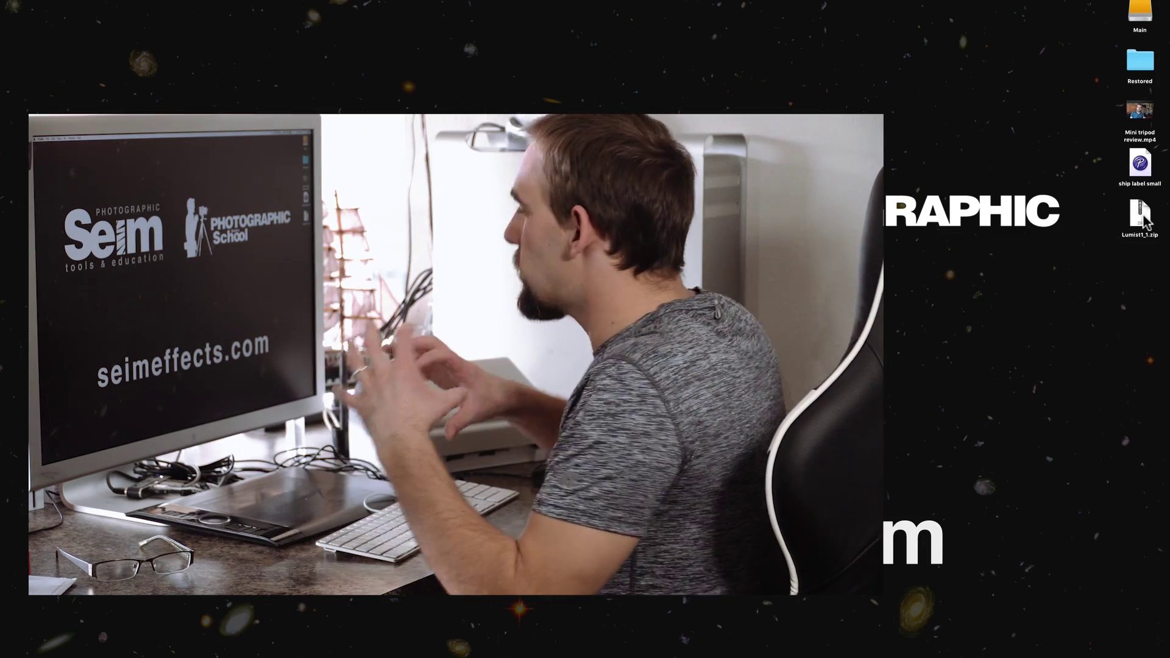
- Select the Lumist1_1.zip download on the desktop
{"action": "left_click", "coordinate": [1142, 219]}
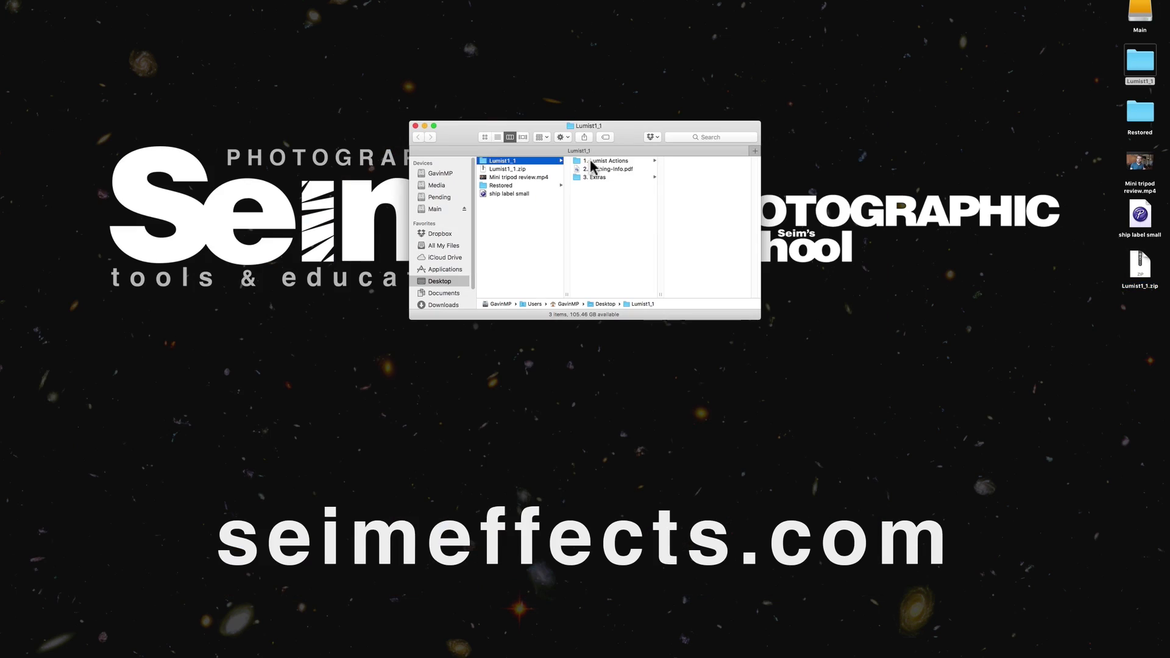
- Go to 1. Lumist Actions > Lumist 1_1 PS CC and select Lumist.atn
{"action": "left_click", "coordinate": [591, 162]}
{"action": "left_click", "coordinate": [696, 161]}
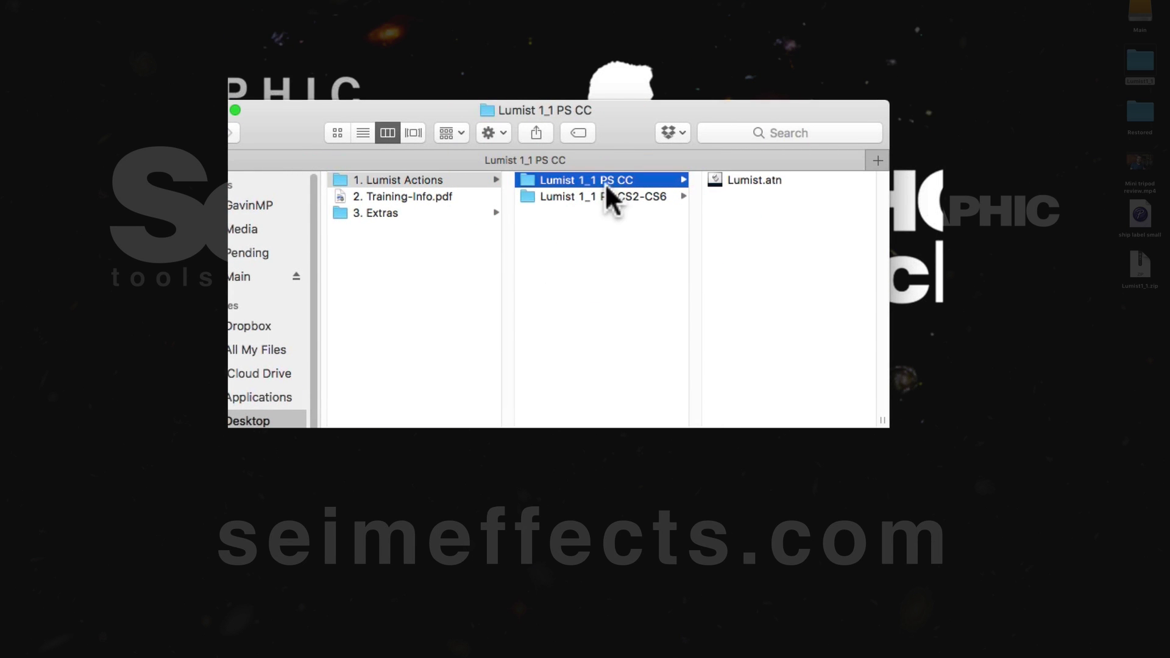
{"action": "left_click", "coordinate": [778, 180]}
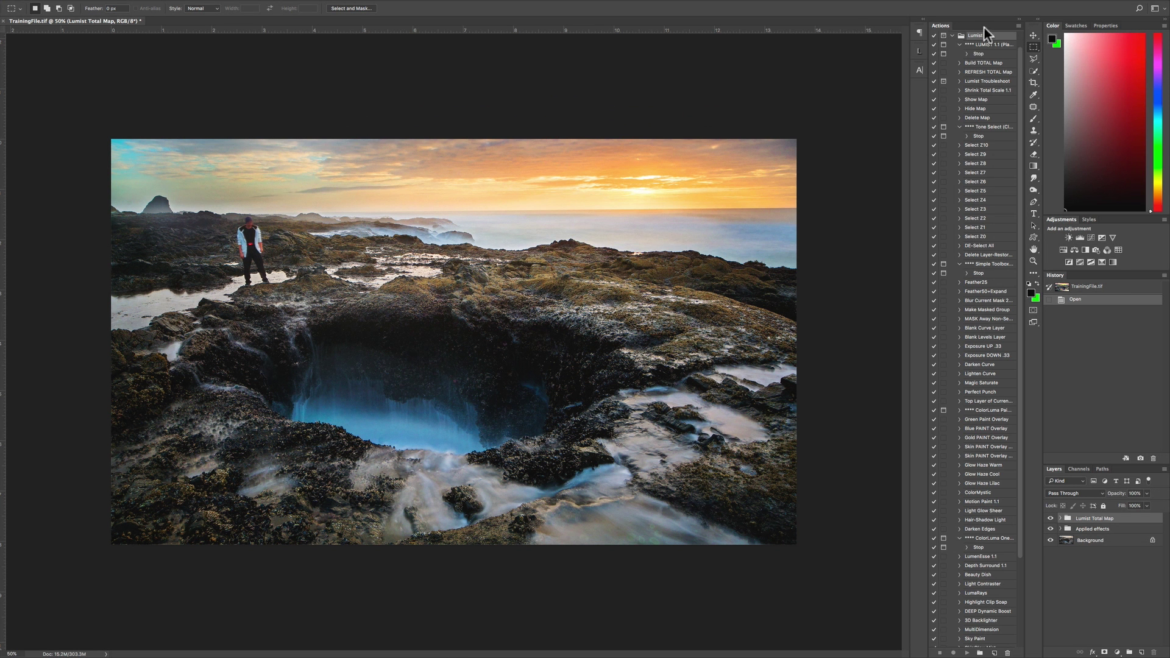
- Widen the Actions panel, toggle the Lumist set, and check Photo Kit Base and Seim Alchemist
{"action": "left_click_drag", "start_coordinate": [928, 48], "coordinate": [893, 47]}
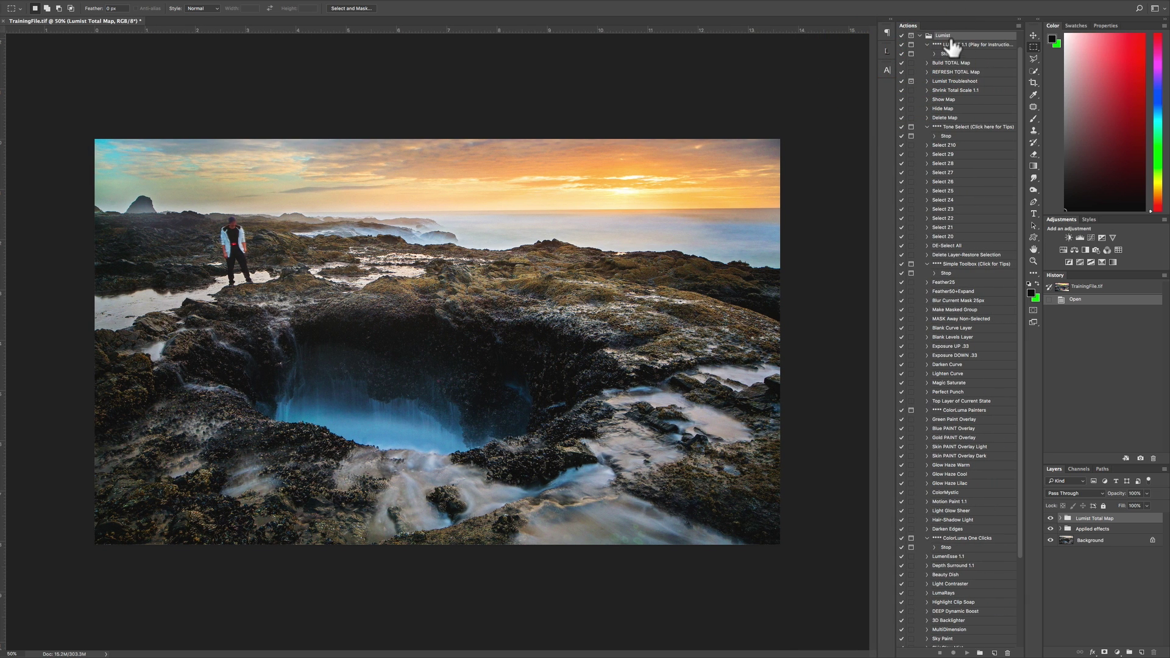
{"action": "left_click", "coordinate": [921, 37]}
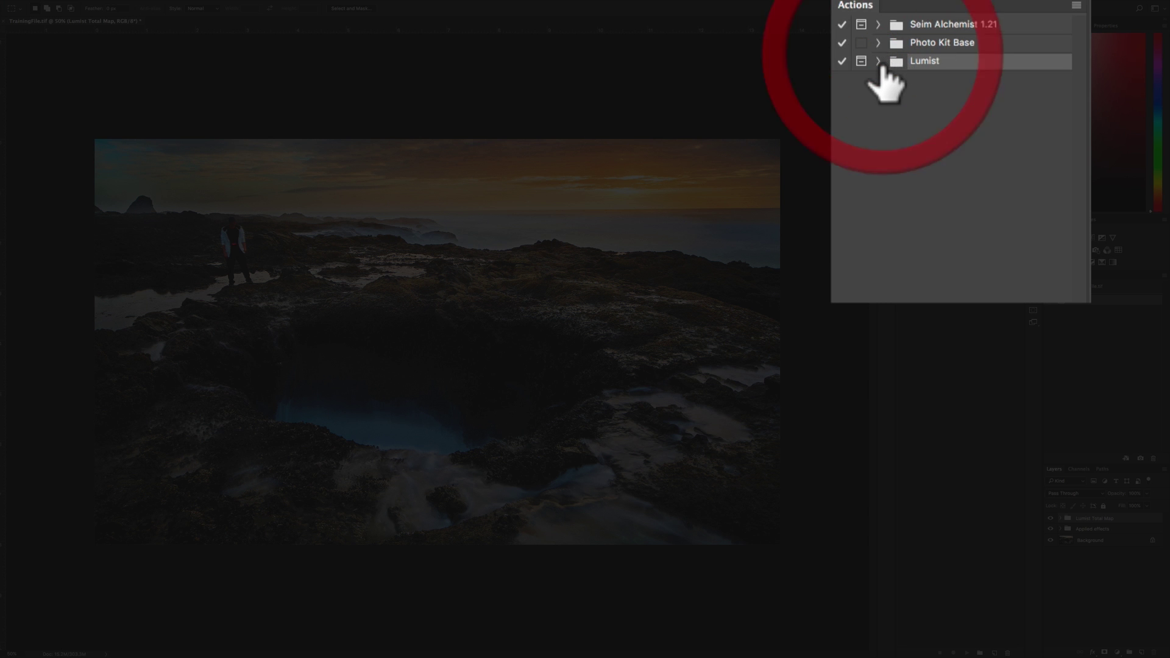
{"action": "left_click", "coordinate": [880, 61], "text": "alt"}
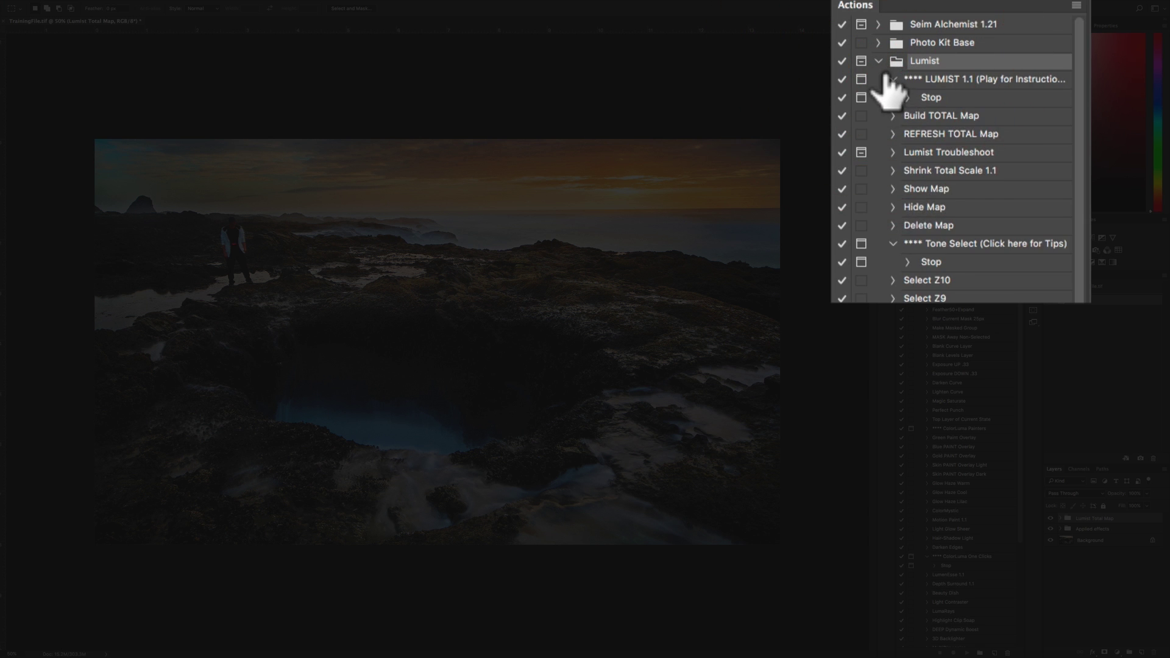
{"action": "left_click", "coordinate": [880, 62]}
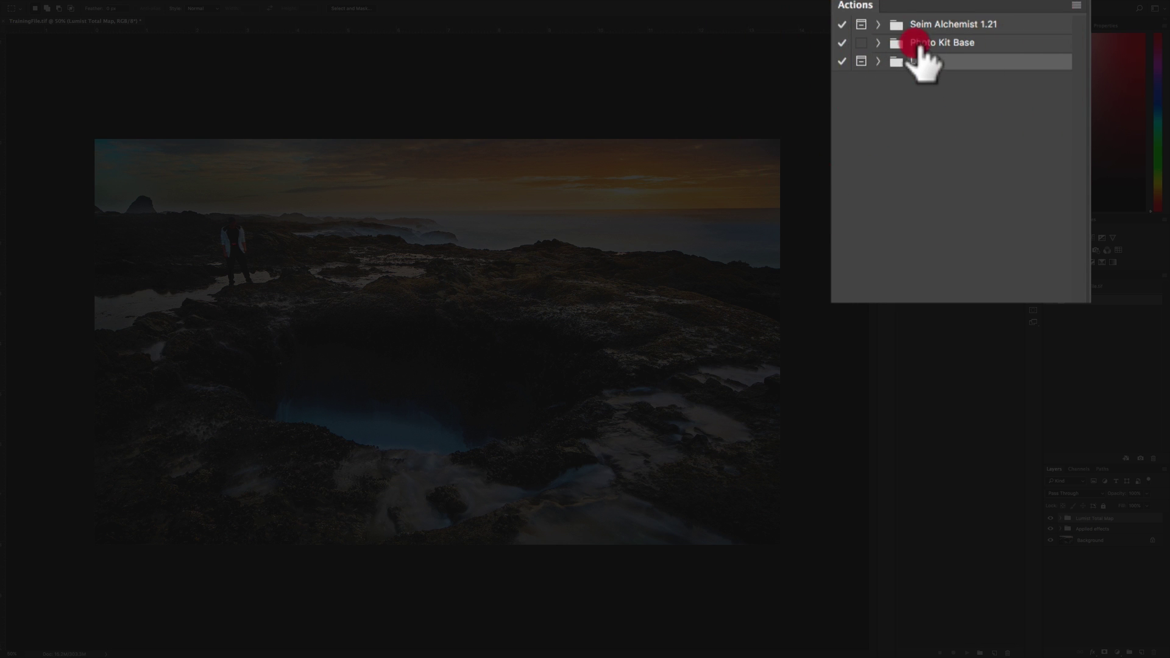
{"action": "left_click", "coordinate": [915, 47]}
{"action": "left_click", "coordinate": [912, 26]}
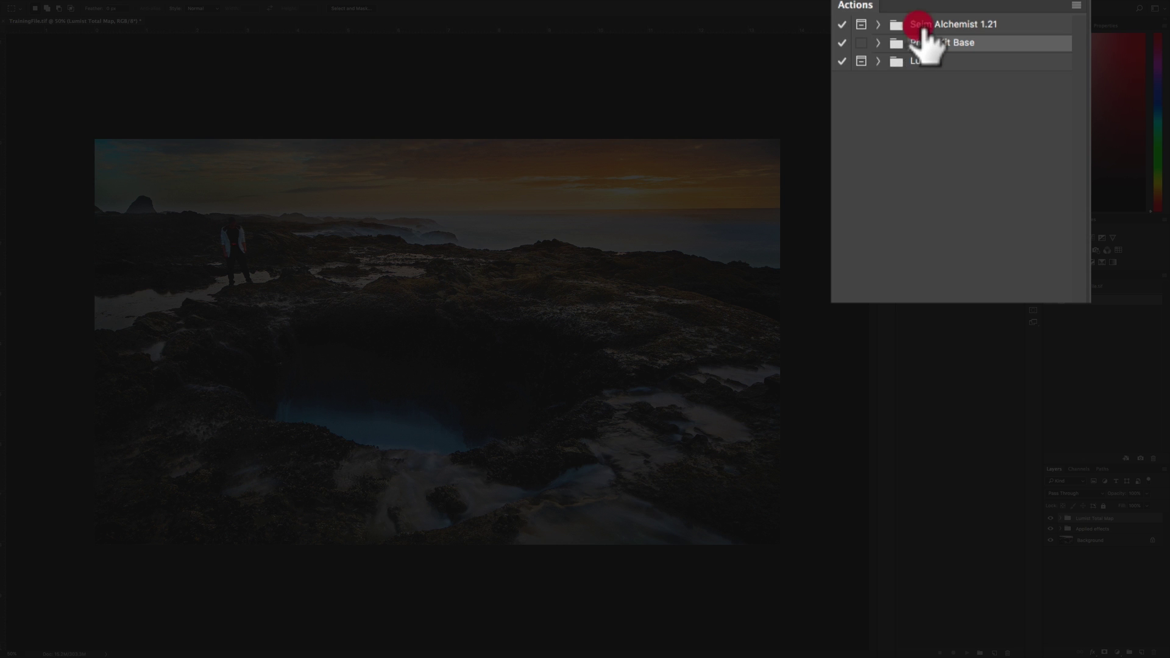
{"action": "left_click", "coordinate": [879, 61]}
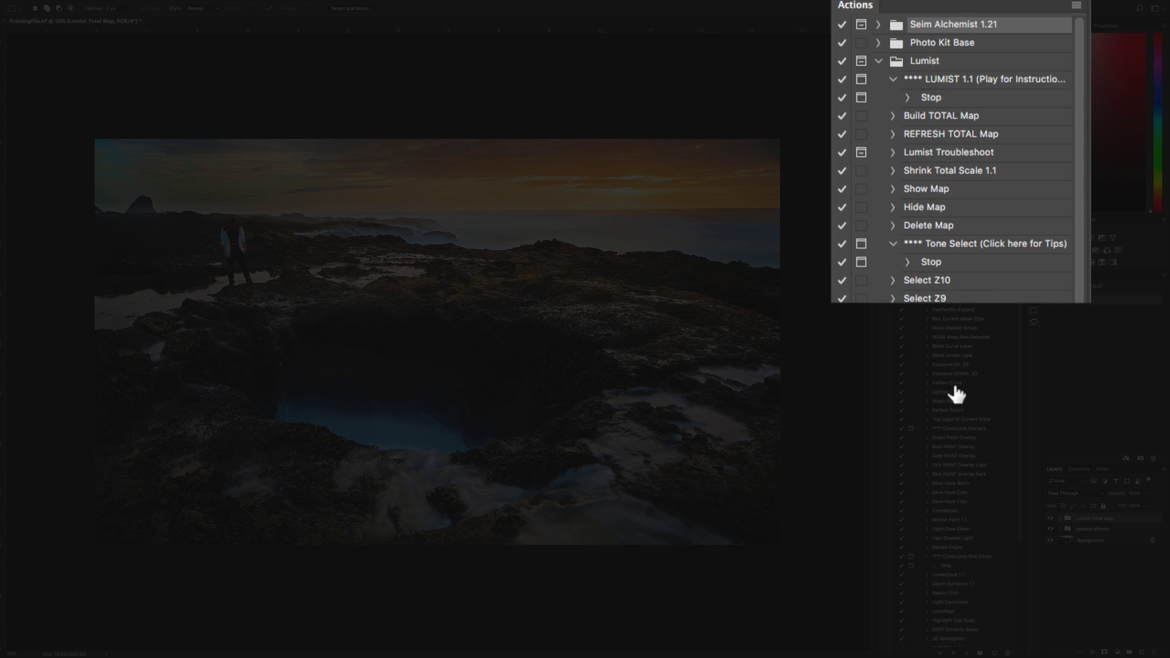
{"action": "scroll", "coordinate": [952, 392], "scroll_direction": "down", "scroll_amount": 4}
{"action": "scroll", "coordinate": [953, 391], "scroll_direction": "up", "scroll_amount": 1}
{"action": "scroll", "coordinate": [953, 388], "scroll_direction": "up", "scroll_amount": 3}
- Reveal and hide the Build TOTAL Map steps, then collapse and re-expand Lumist
{"action": "left_click", "coordinate": [894, 117]}
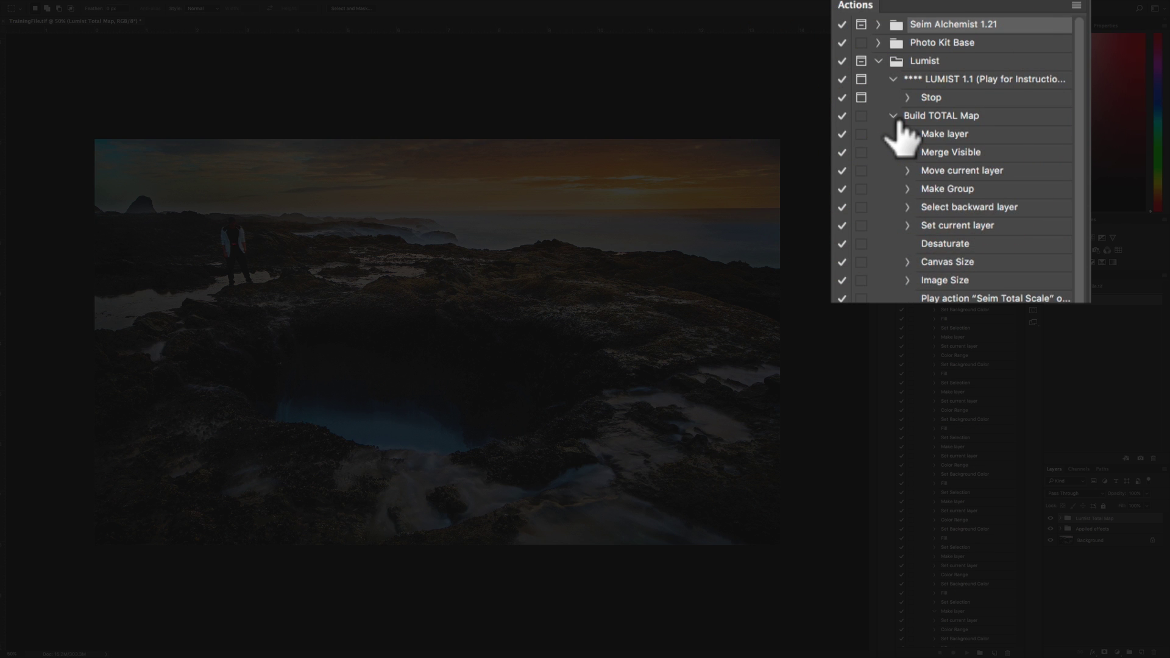
{"action": "left_click", "coordinate": [894, 116]}
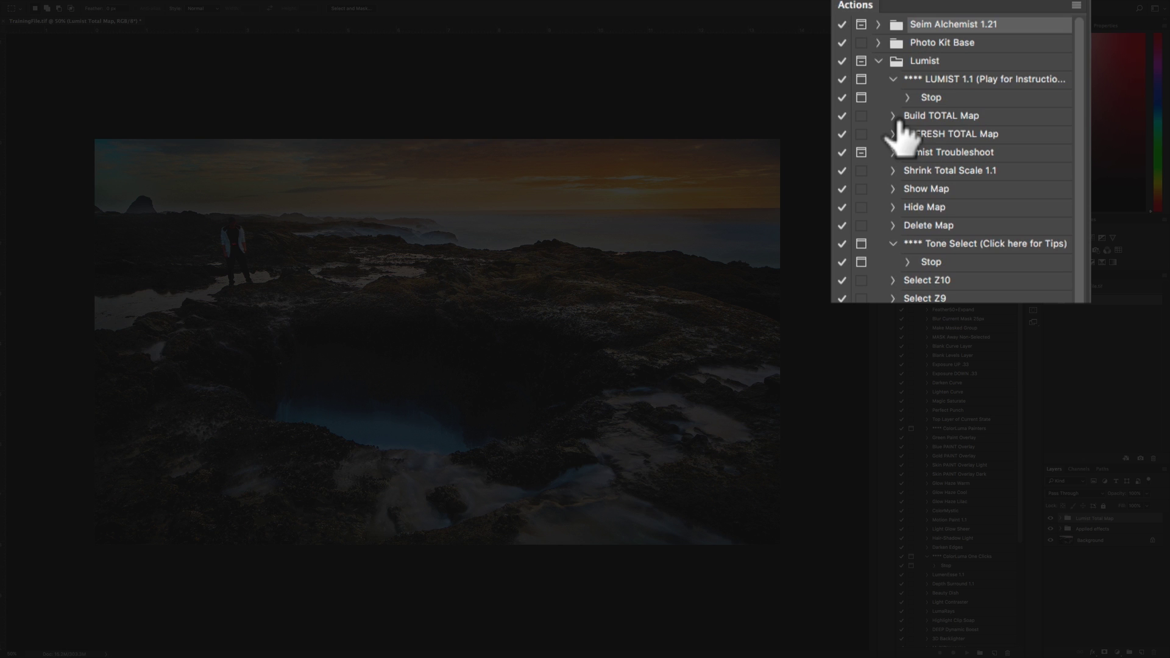
{"action": "left_click", "coordinate": [885, 62]}
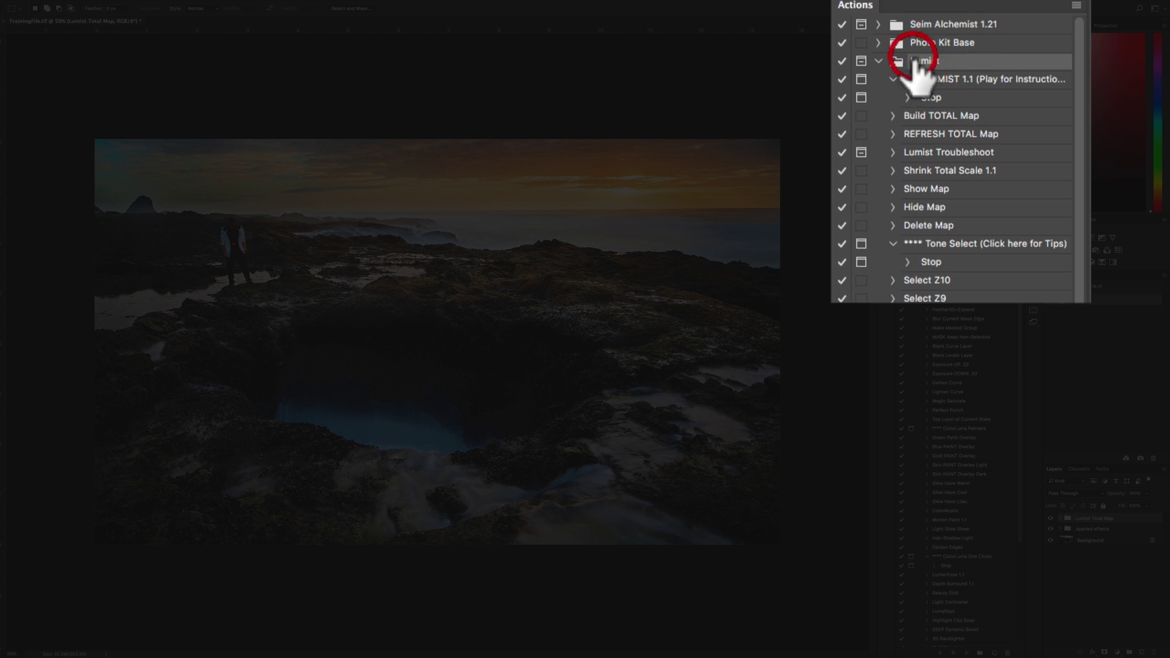
{"action": "left_click", "coordinate": [882, 65]}
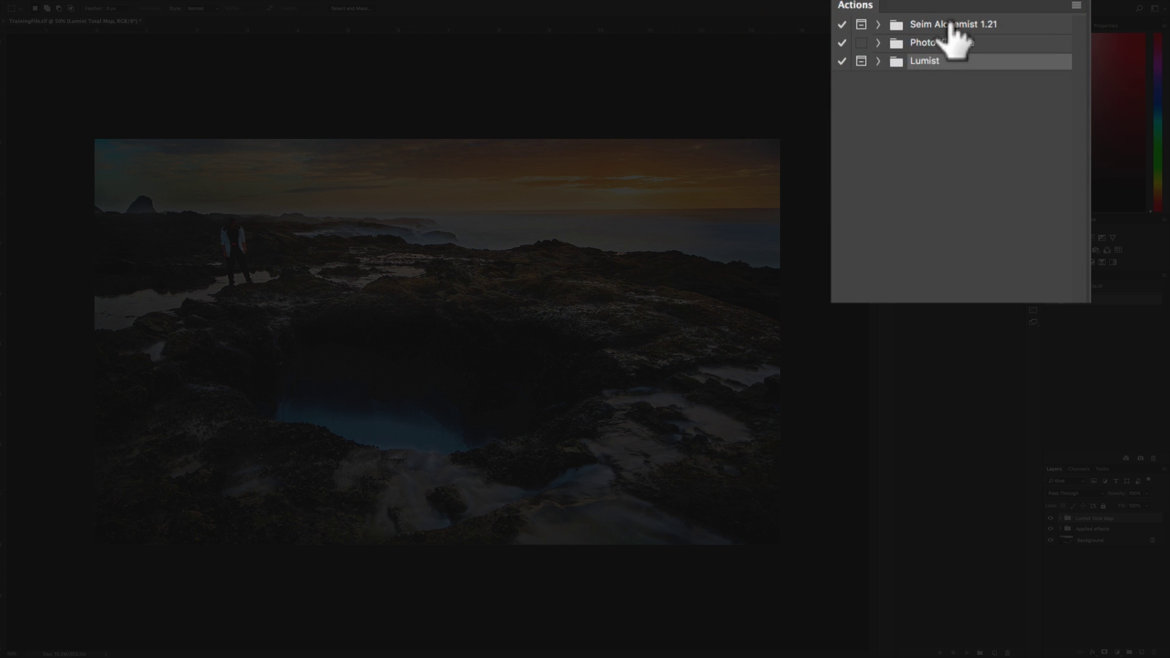
{"action": "left_click", "coordinate": [920, 53]}
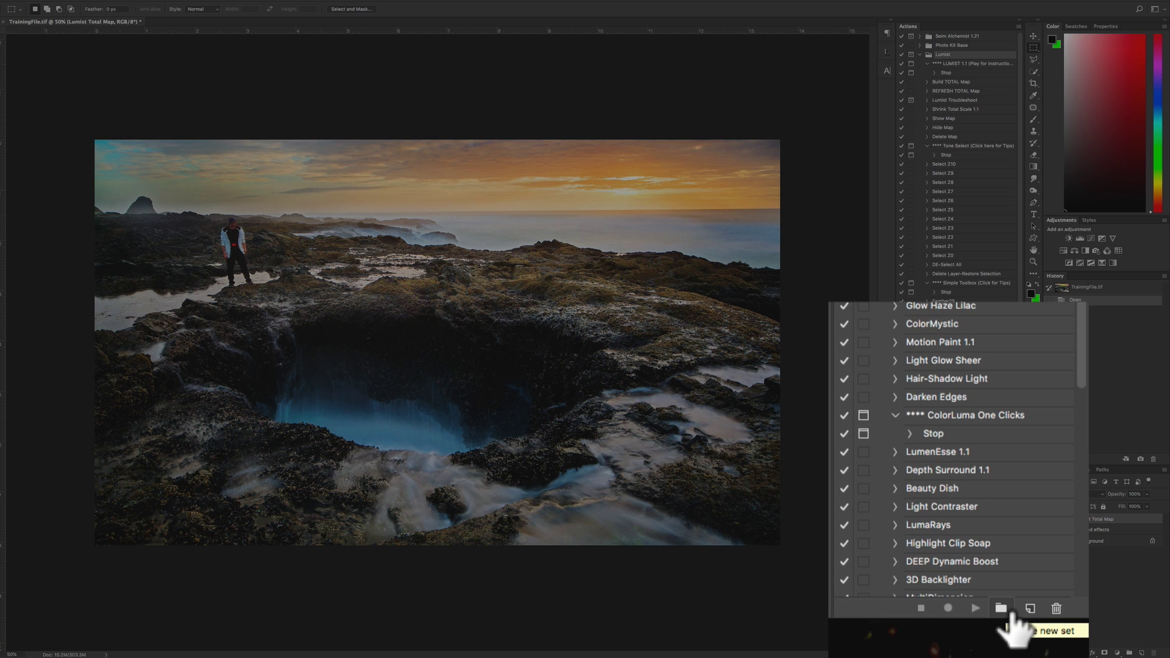
{"action": "left_click", "coordinate": [1013, 614]}
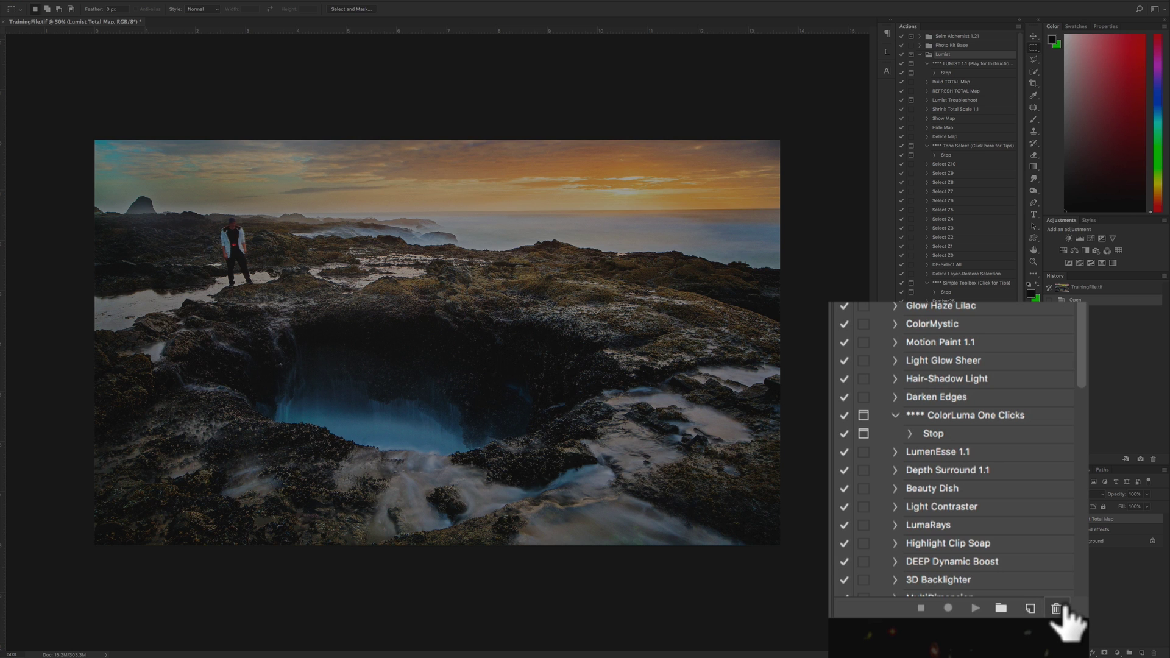
{"action": "left_click", "coordinate": [942, 163]}
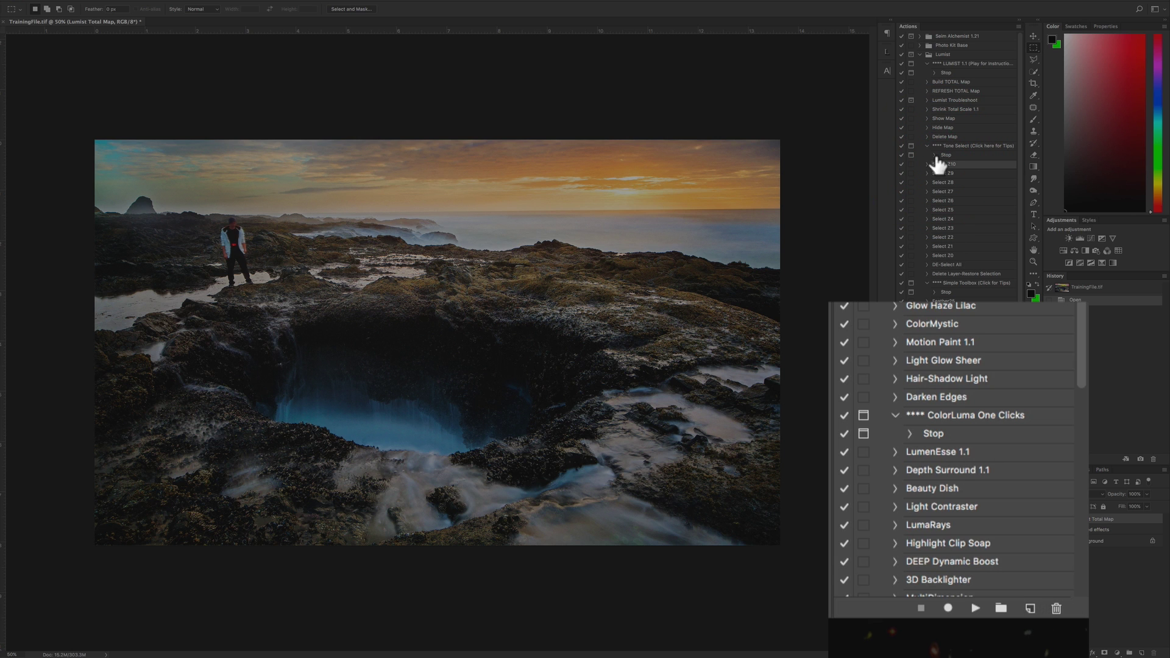
{"action": "left_click", "coordinate": [944, 81]}
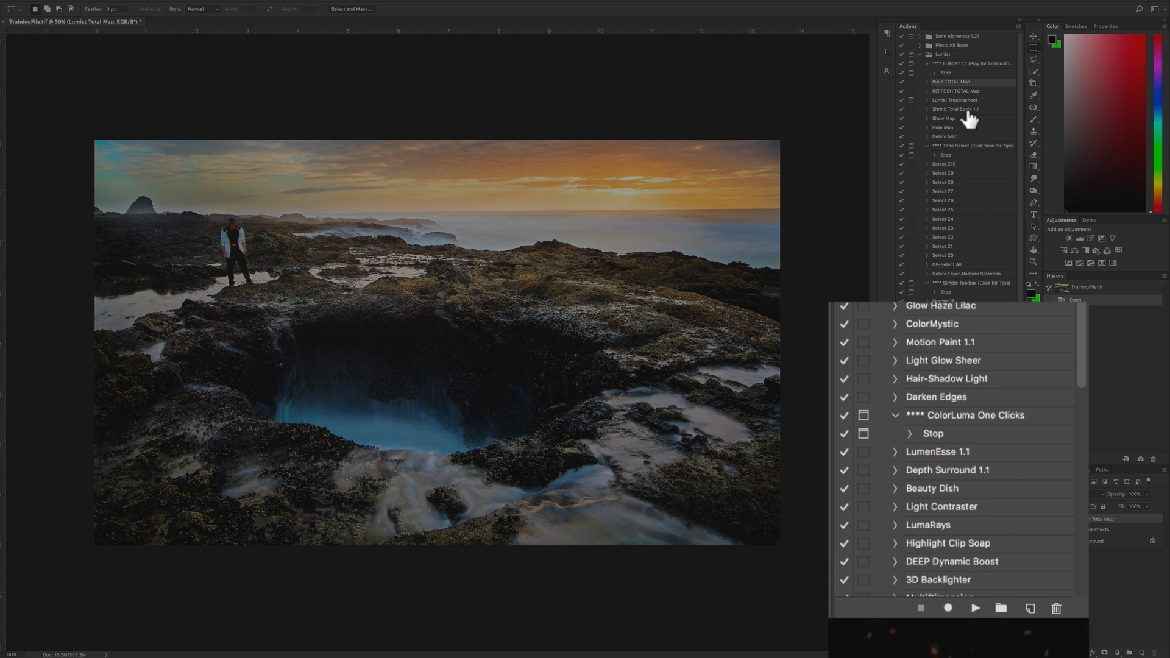
{"action": "left_click", "coordinate": [940, 227]}
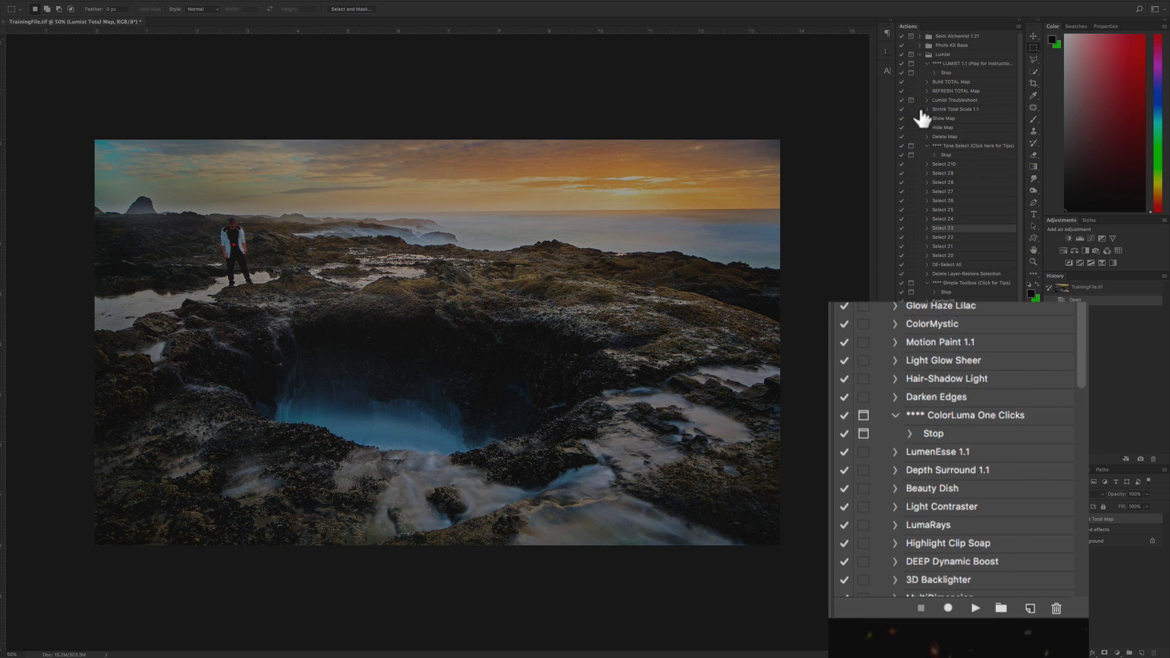
{"action": "left_click", "coordinate": [919, 54]}
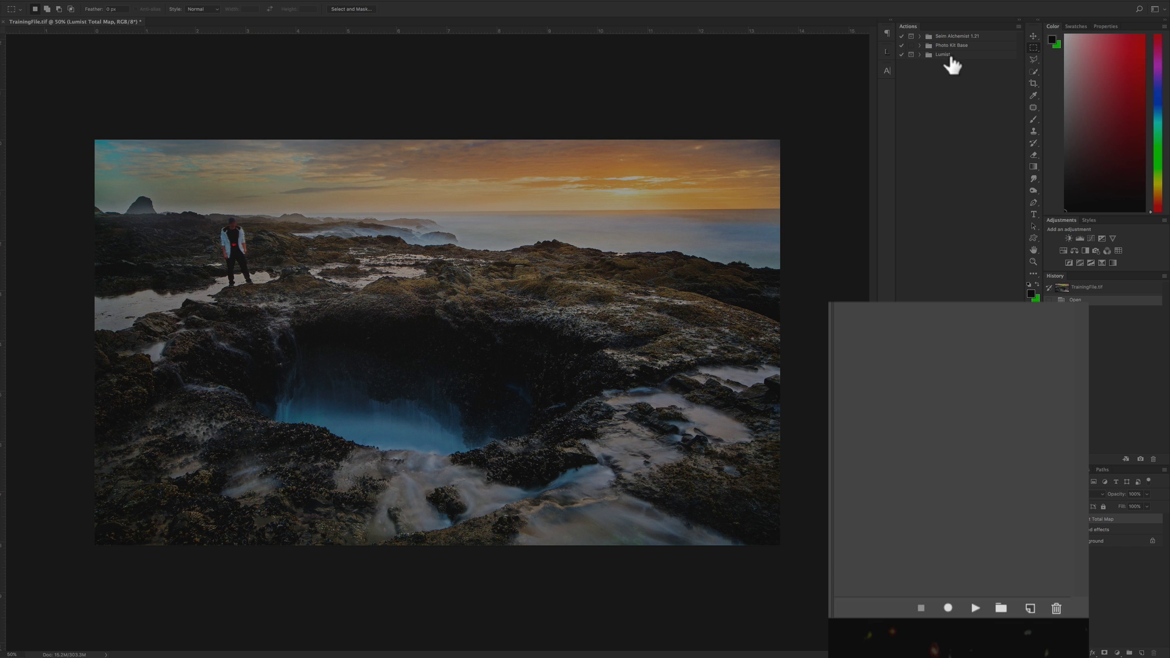
{"action": "left_click", "coordinate": [950, 56]}
{"action": "left_click", "coordinate": [920, 53]}
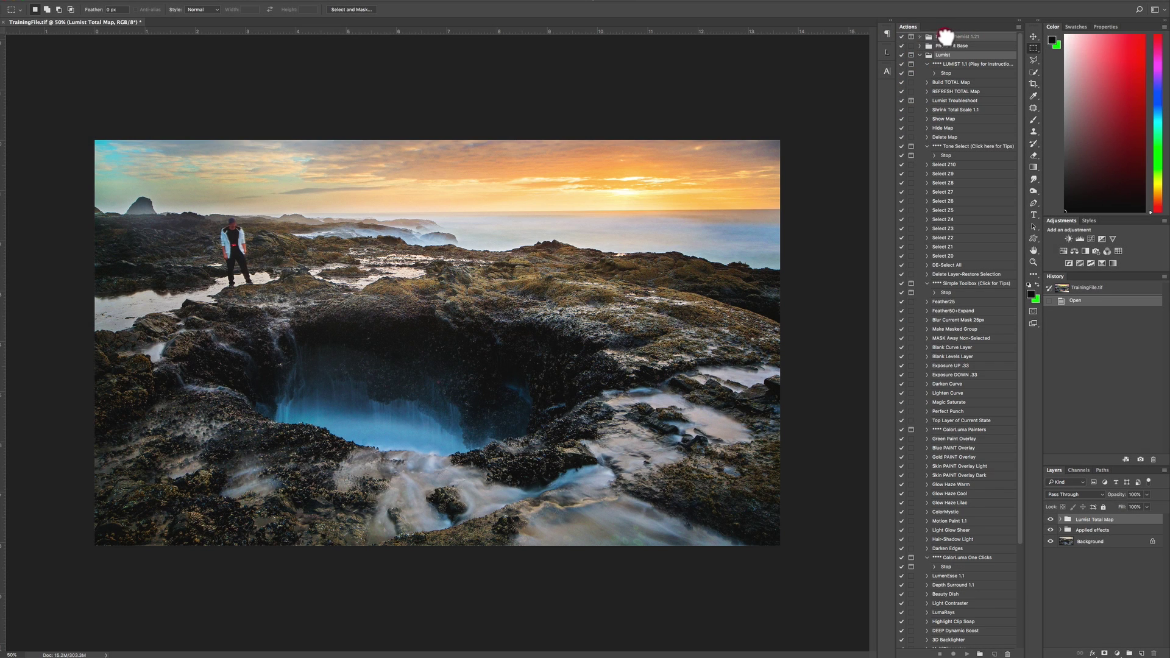
- Collapse Lumist, move it above Seim Alchemist 1.21, select Select Z5, then collapse it
{"action": "left_click", "coordinate": [948, 56]}
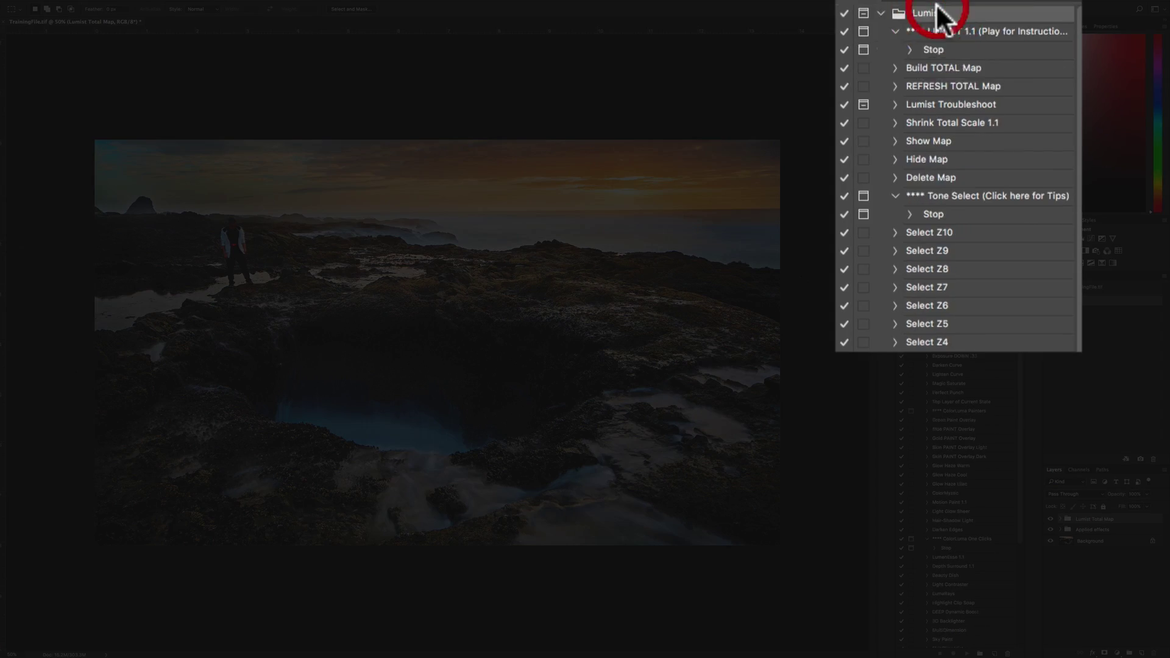
{"action": "left_click", "coordinate": [880, 13]}
{"action": "mouse_move", "coordinate": [919, 16]}
{"action": "left_mouse_down"}
{"action": "mouse_move", "coordinate": [928, 36]}
{"action": "mouse_move", "coordinate": [936, 11]}
{"action": "left_mouse_up"}
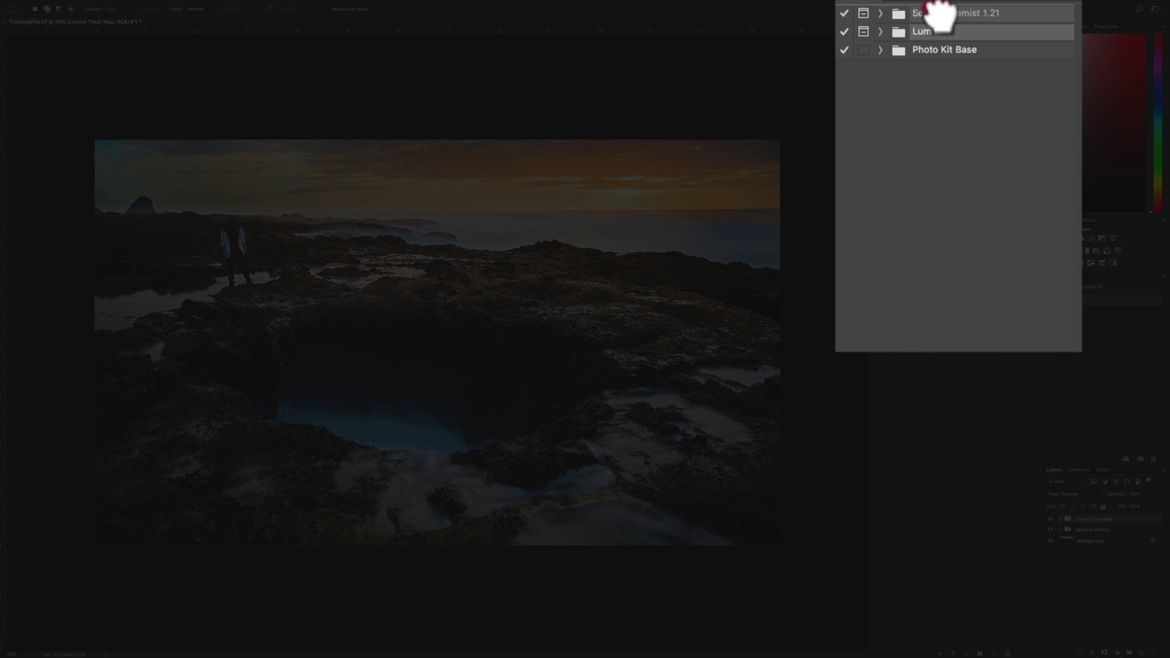
{"action": "left_click", "coordinate": [881, 13]}
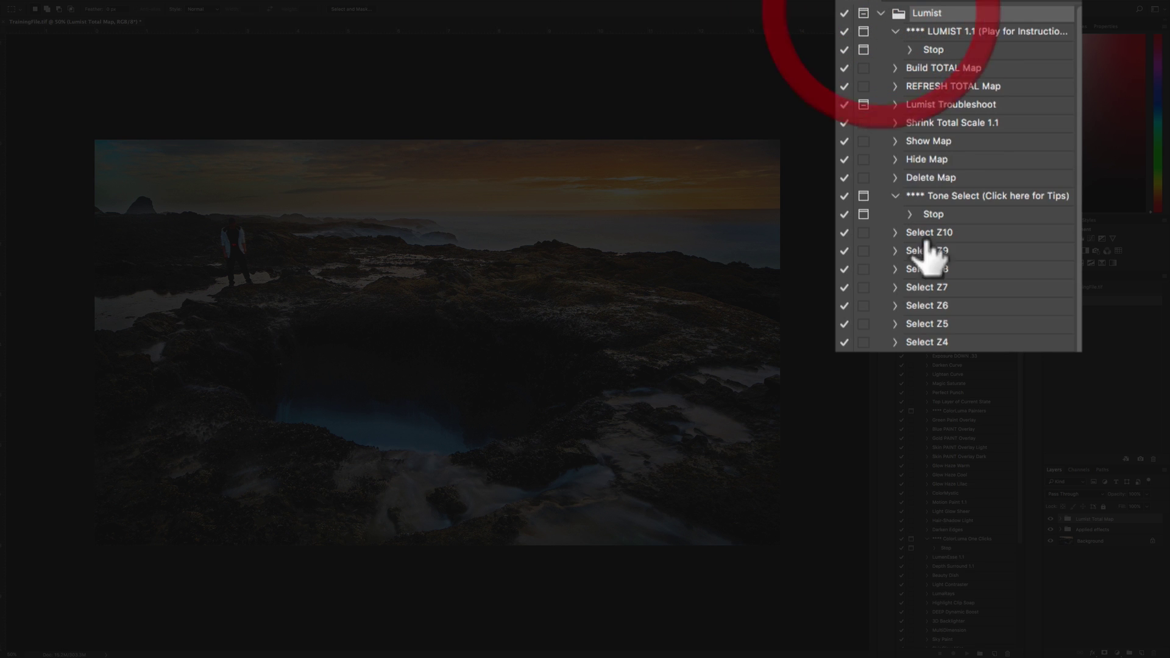
{"action": "left_click", "coordinate": [927, 325]}
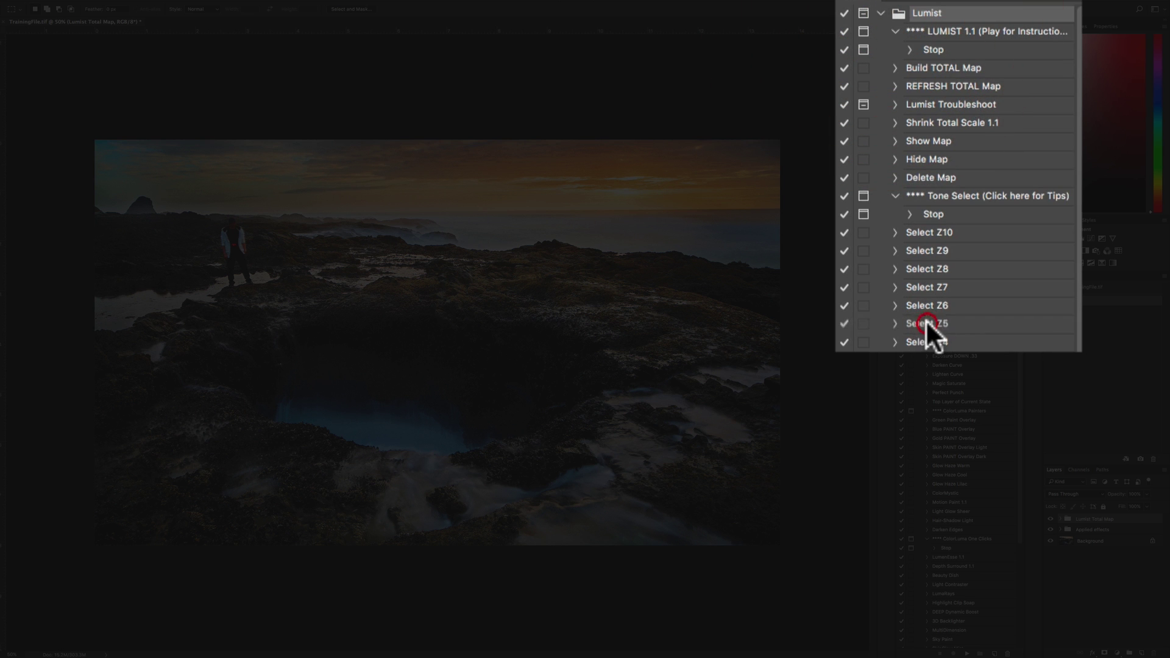
{"action": "left_click", "coordinate": [881, 14]}
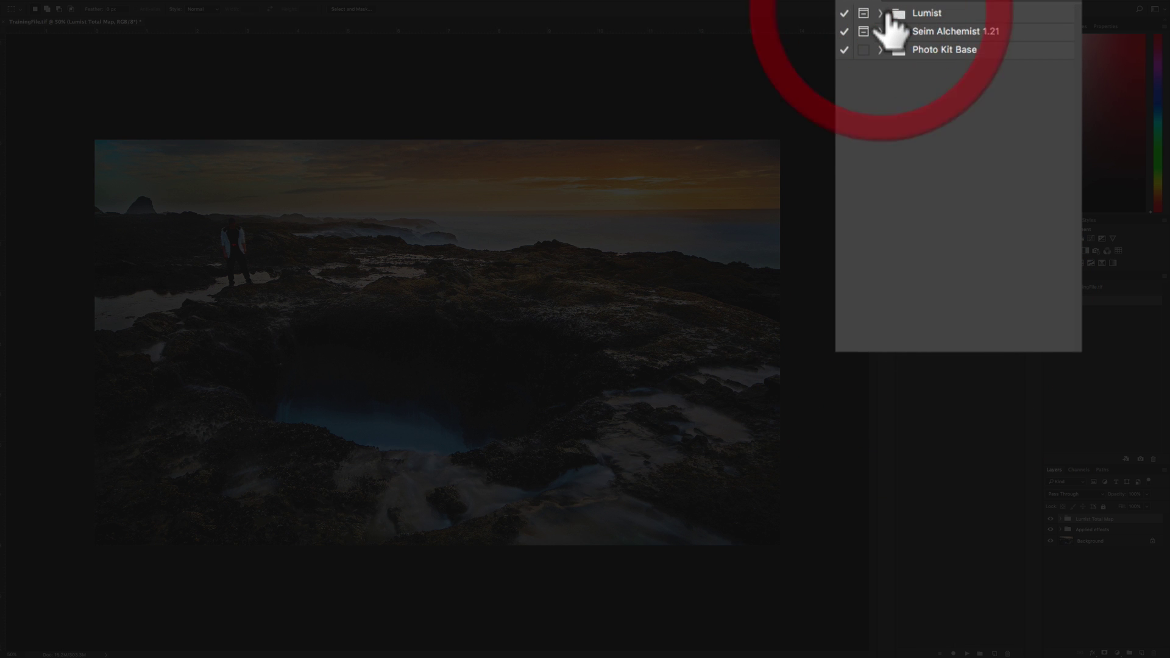
- Delete the Lumist action set with the trash icon and confirm with OK
{"action": "left_click", "coordinate": [926, 13]}
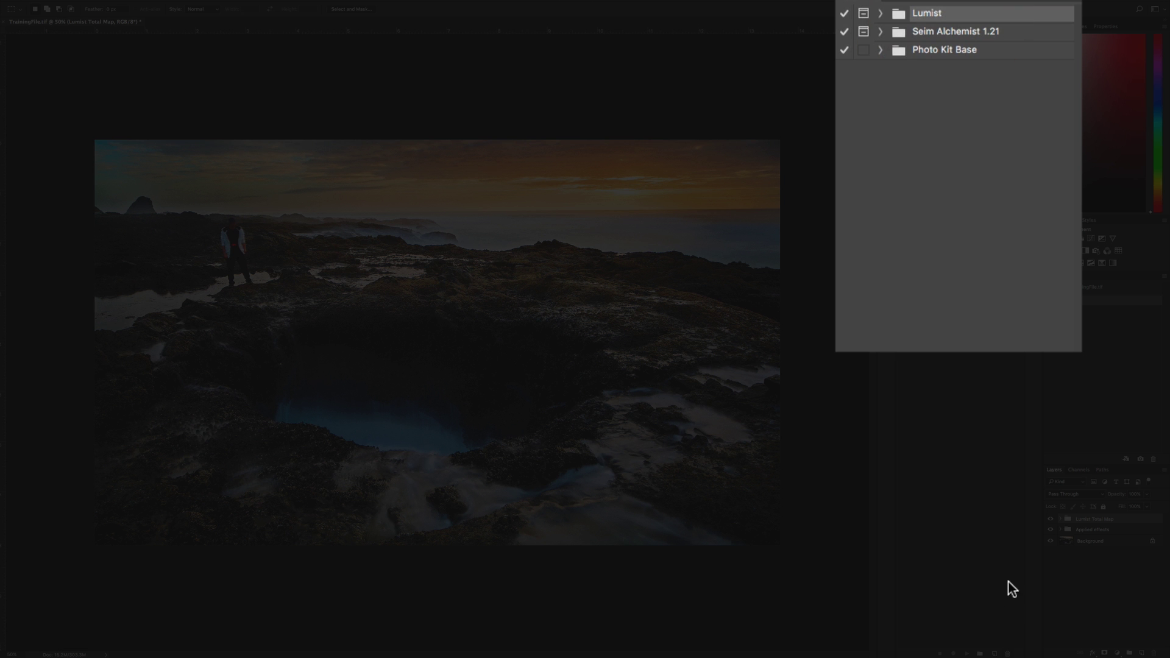
{"action": "left_click", "coordinate": [1007, 650]}
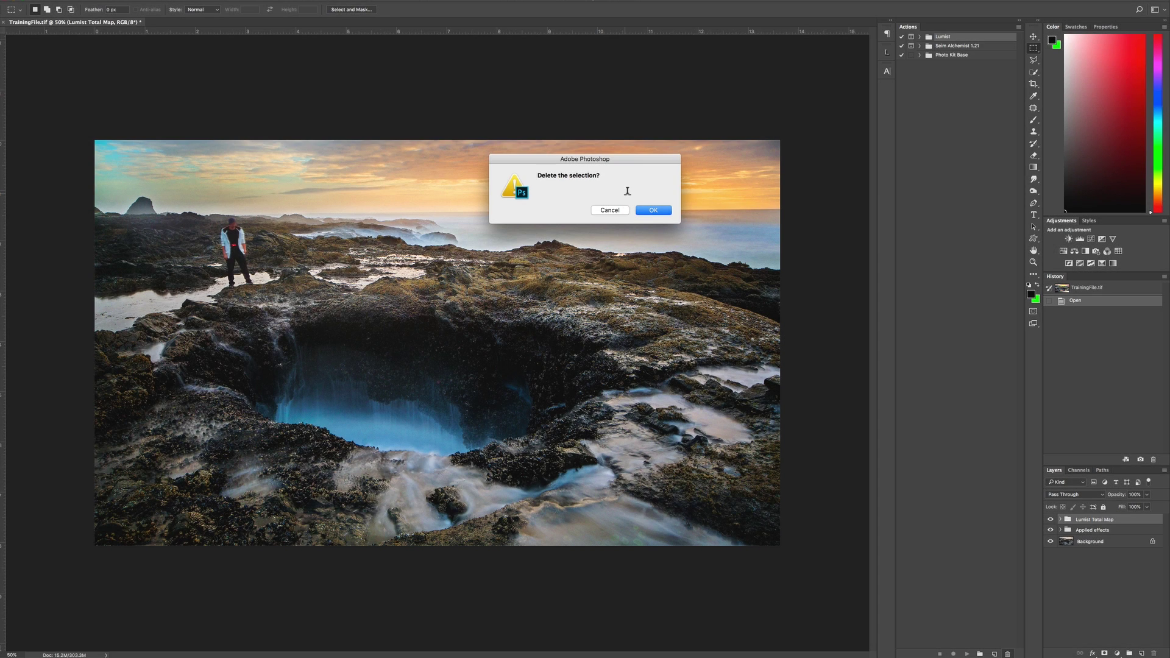
{"action": "left_click", "coordinate": [654, 209]}
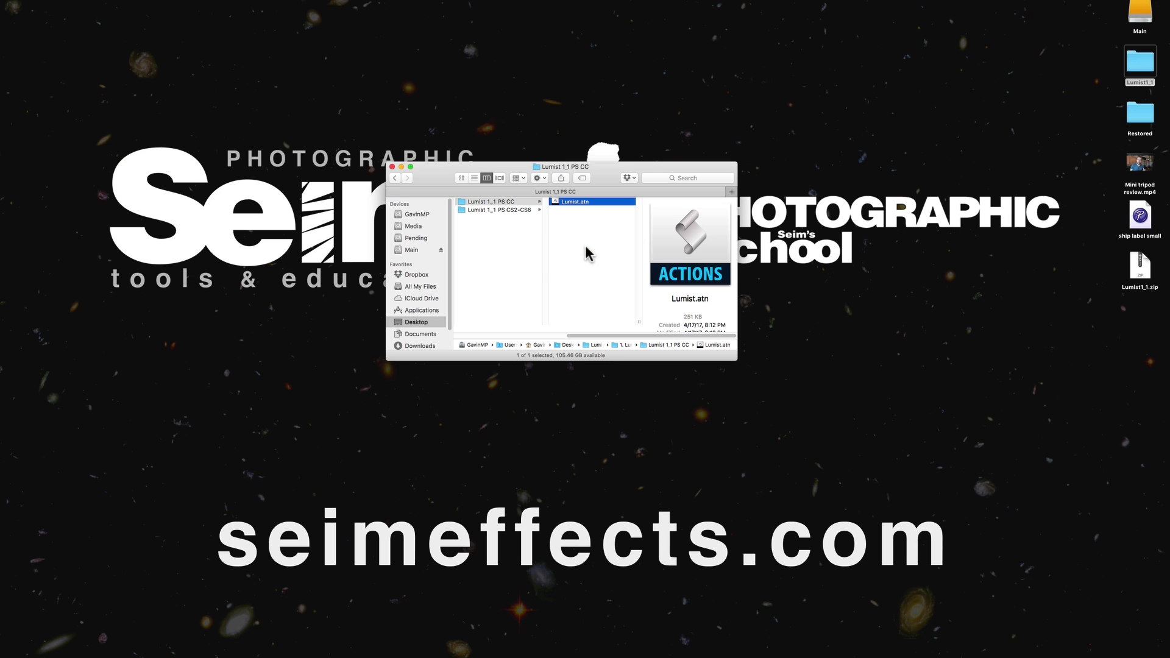
{"action": "left_click", "coordinate": [586, 210]}
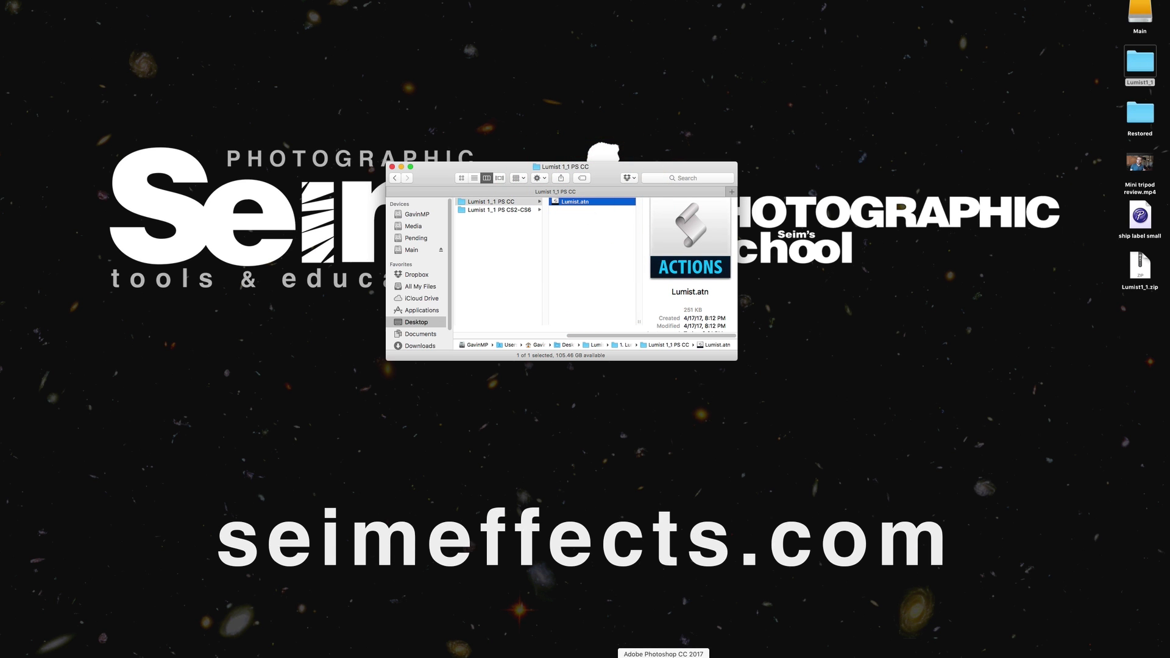
- Drag Lumist.atn toward Photoshop's Dock icon, return it to its folder, and refocus Photoshop
{"action": "left_click", "coordinate": [660, 655]}
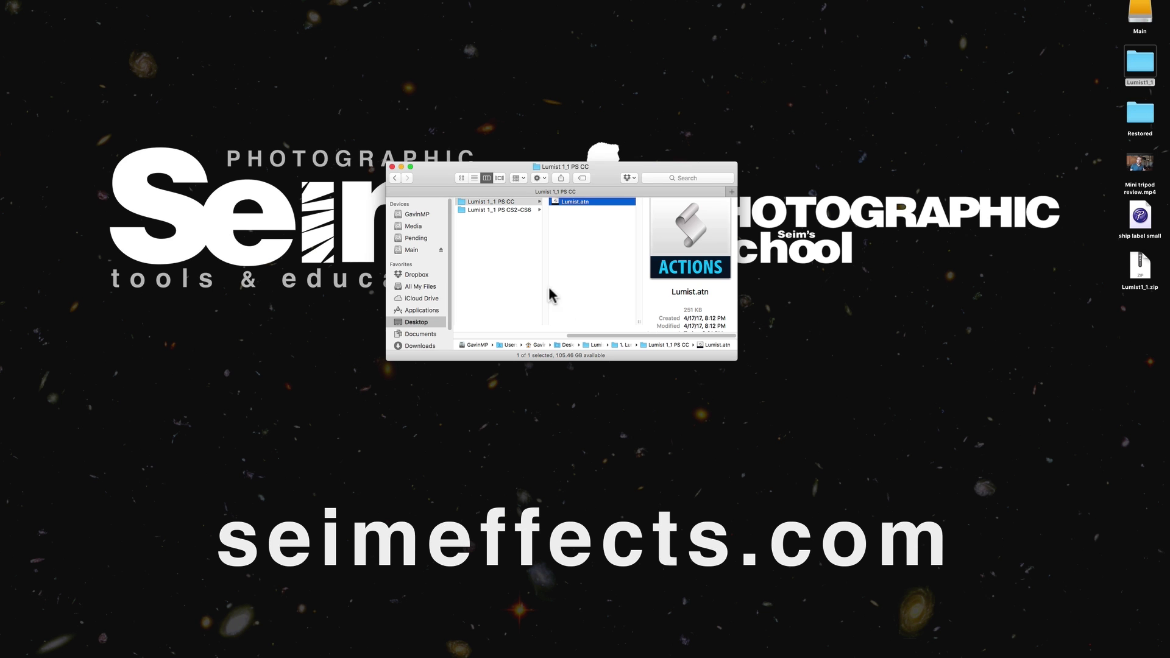
{"action": "left_click_drag", "start_coordinate": [574, 205], "coordinate": [666, 655]}
{"action": "left_click_drag", "start_coordinate": [665, 654], "coordinate": [600, 243]}
{"action": "left_click", "coordinate": [658, 650]}
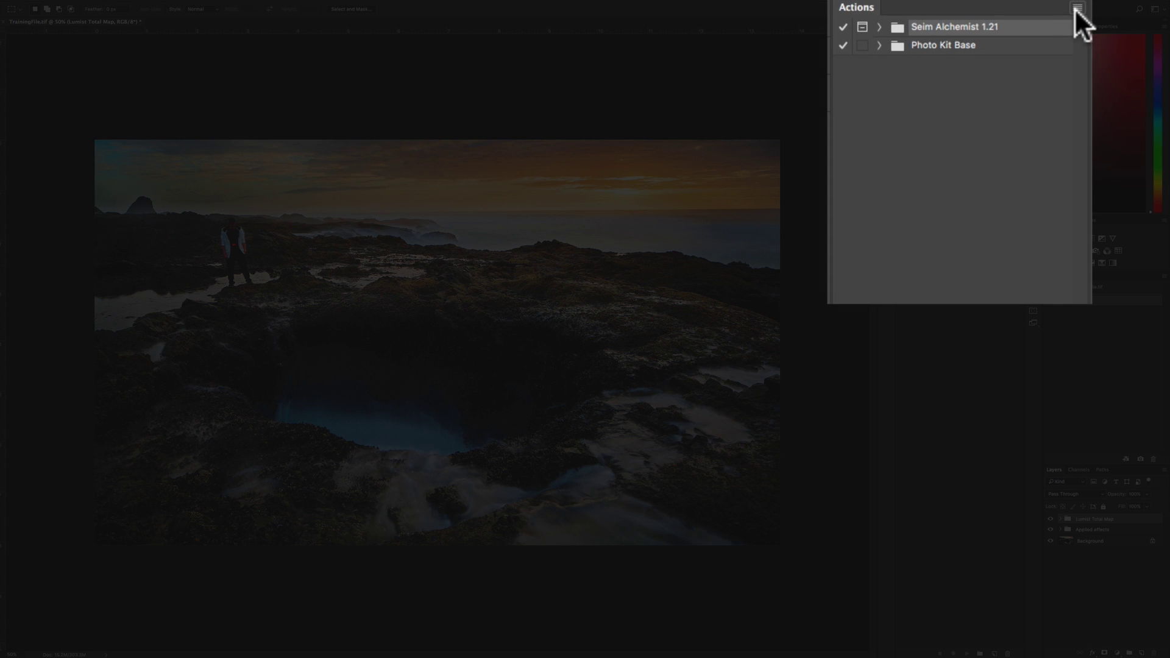
- Start Load Actions from the Actions panel menu and browse to the Desktop
{"action": "left_click", "coordinate": [1077, 8]}
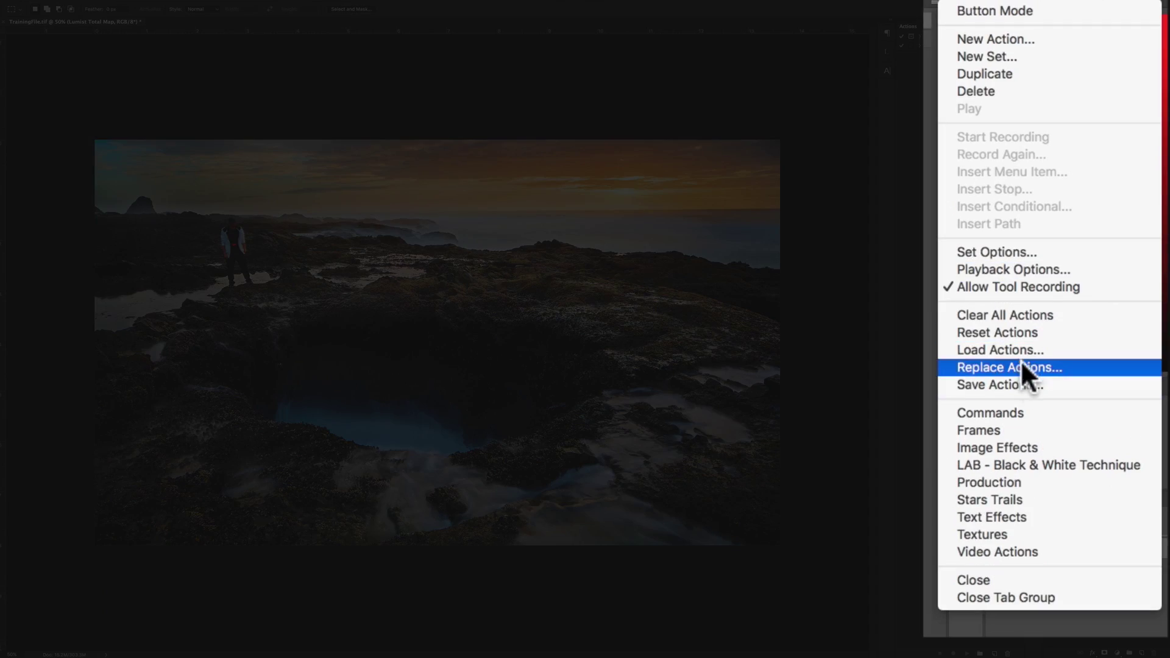
{"action": "left_click", "coordinate": [1016, 349]}
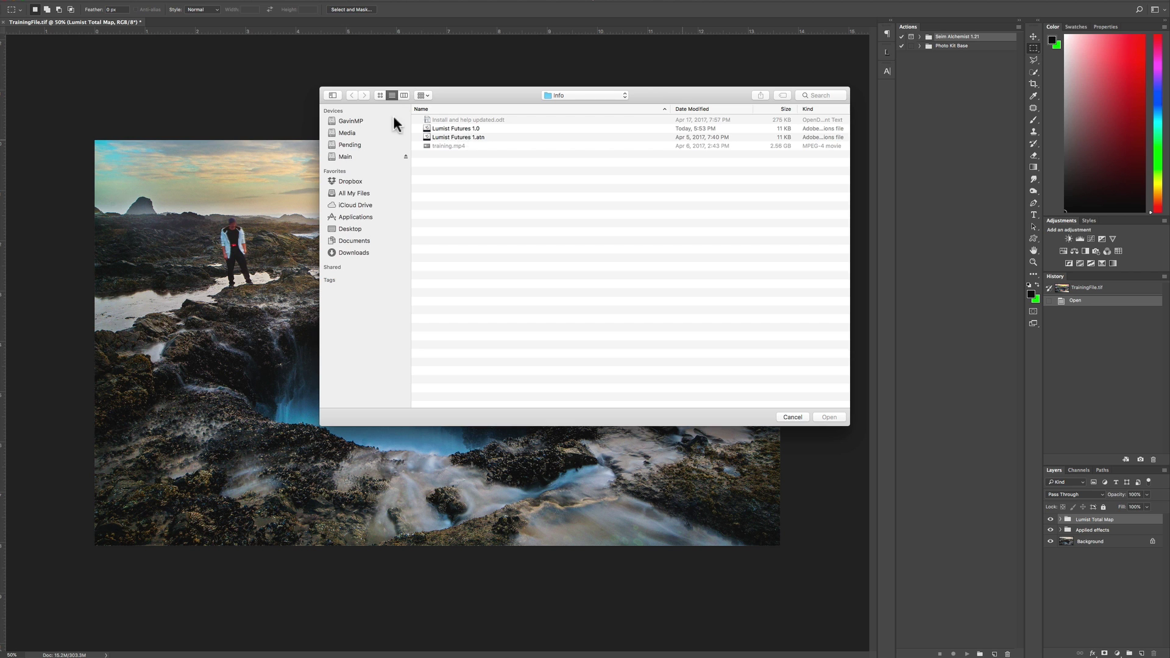
{"action": "left_click", "coordinate": [340, 143]}
{"action": "left_click", "coordinate": [346, 230]}
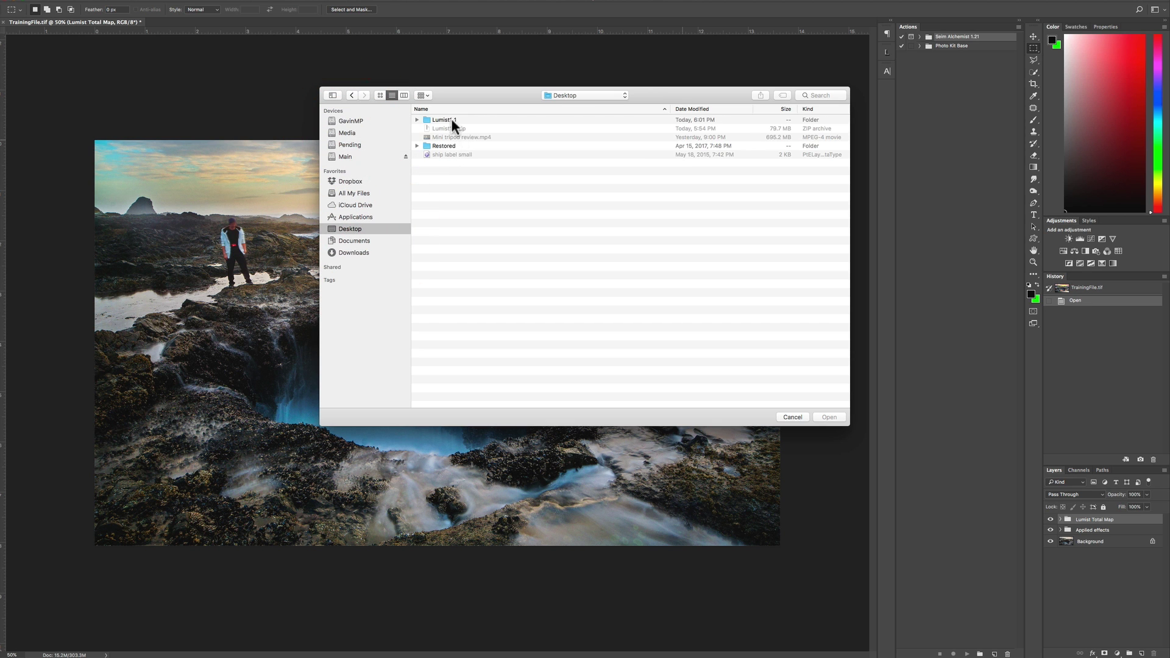
- Load Lumist.atn from Lumist1_1 > 1. Lumist Actions > Lumist 1_1 PS CC, then collapse it
{"action": "double_click", "coordinate": [450, 120]}
{"action": "left_click", "coordinate": [460, 119]}
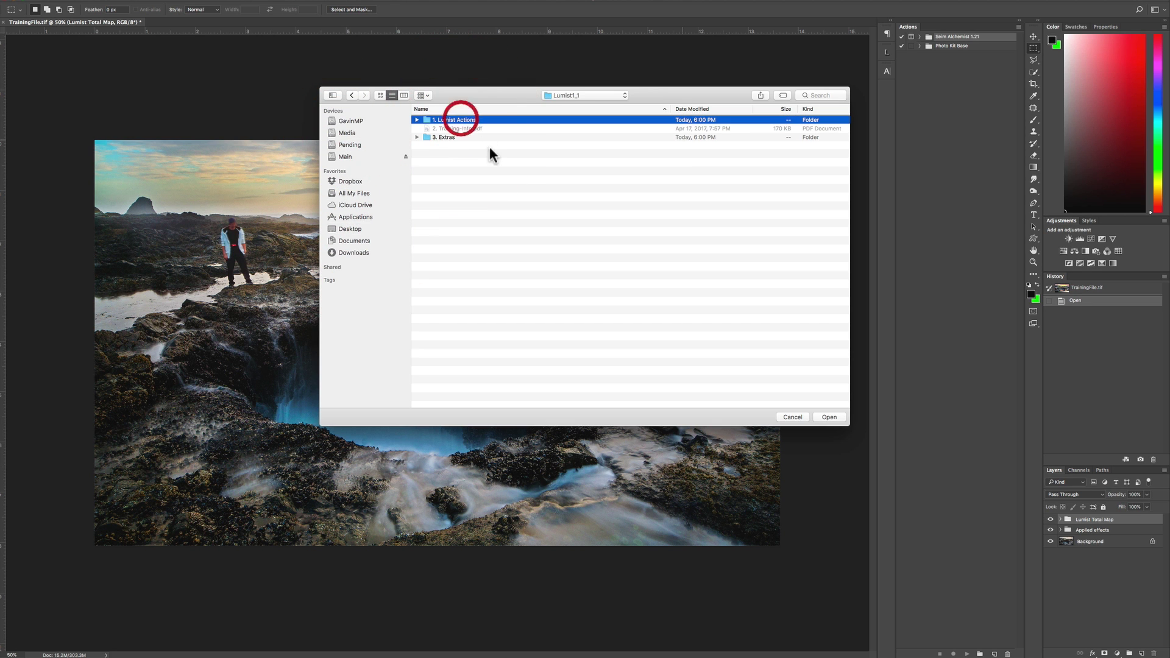
{"action": "double_click", "coordinate": [459, 119]}
{"action": "left_click", "coordinate": [463, 119]}
{"action": "double_click", "coordinate": [463, 119]}
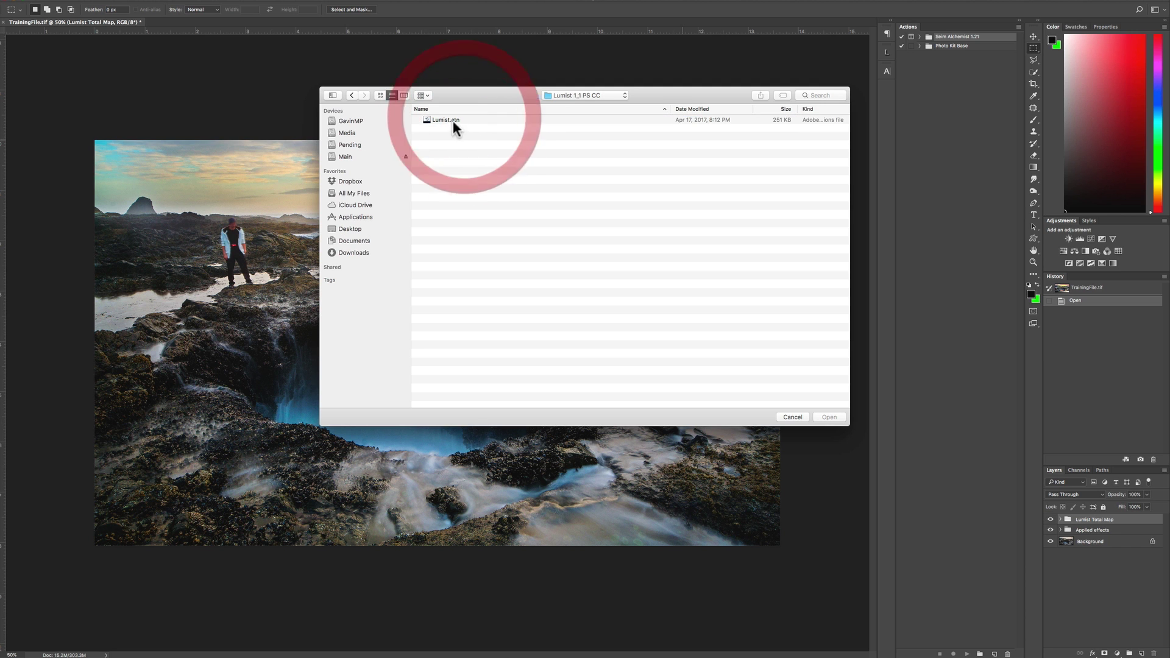
{"action": "left_click", "coordinate": [453, 119]}
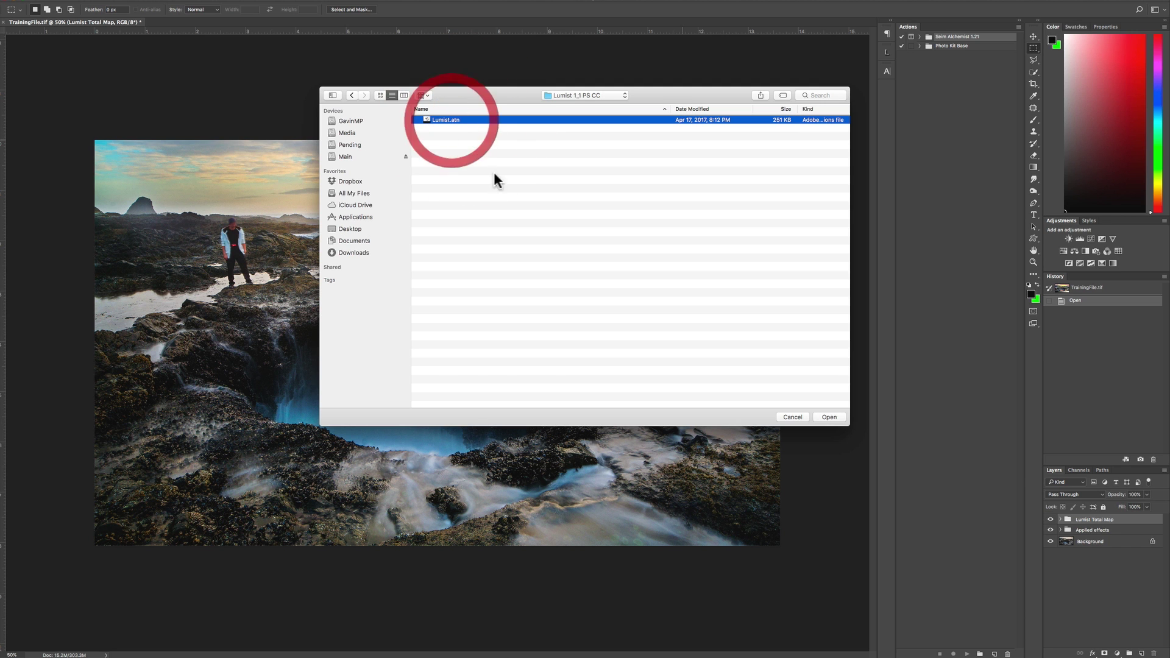
{"action": "left_click", "coordinate": [826, 418]}
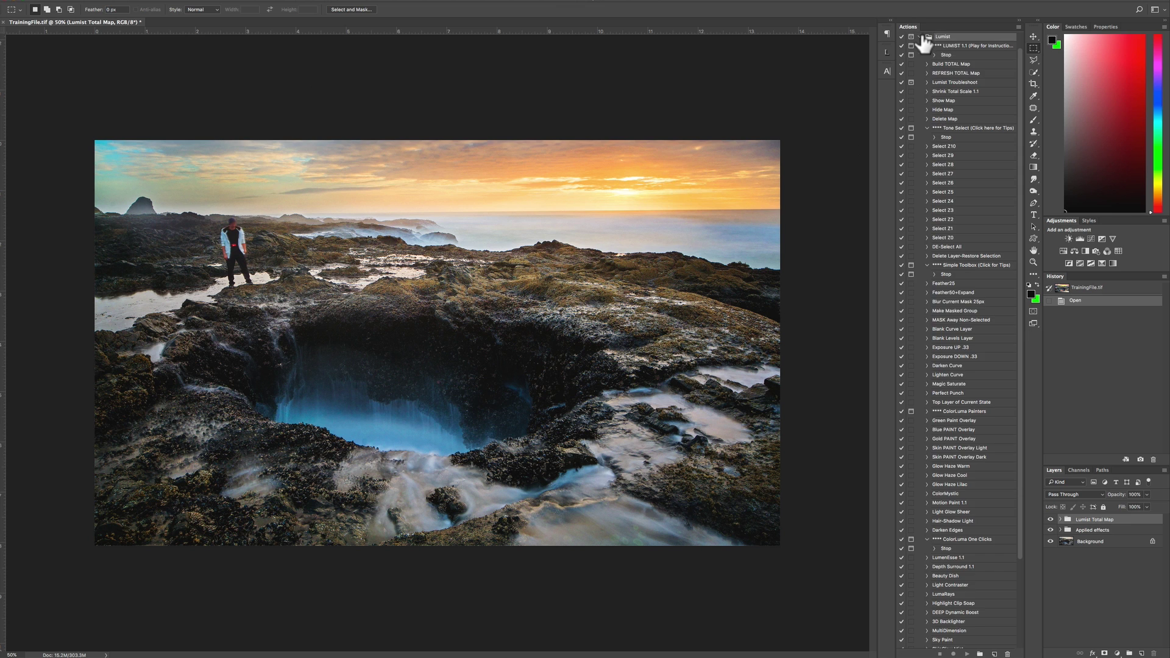
{"action": "left_click", "coordinate": [925, 38]}
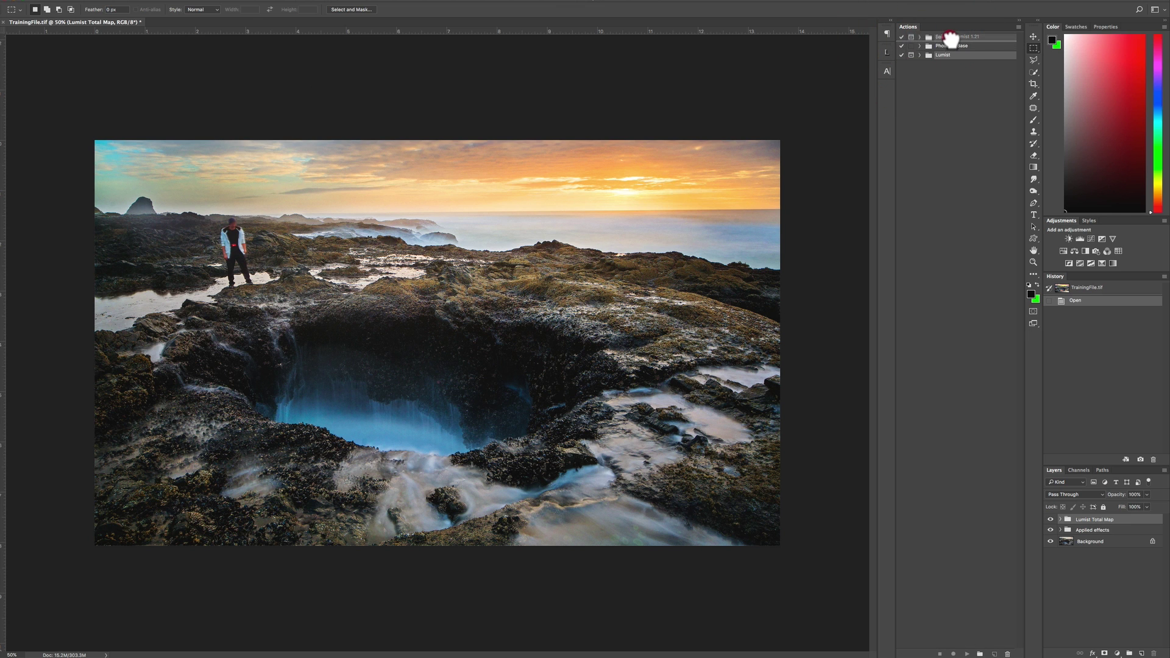
- Drag the collapsed Lumist set to the top of the Actions panel
{"action": "left_click_drag", "start_coordinate": [950, 39], "coordinate": [951, 36]}
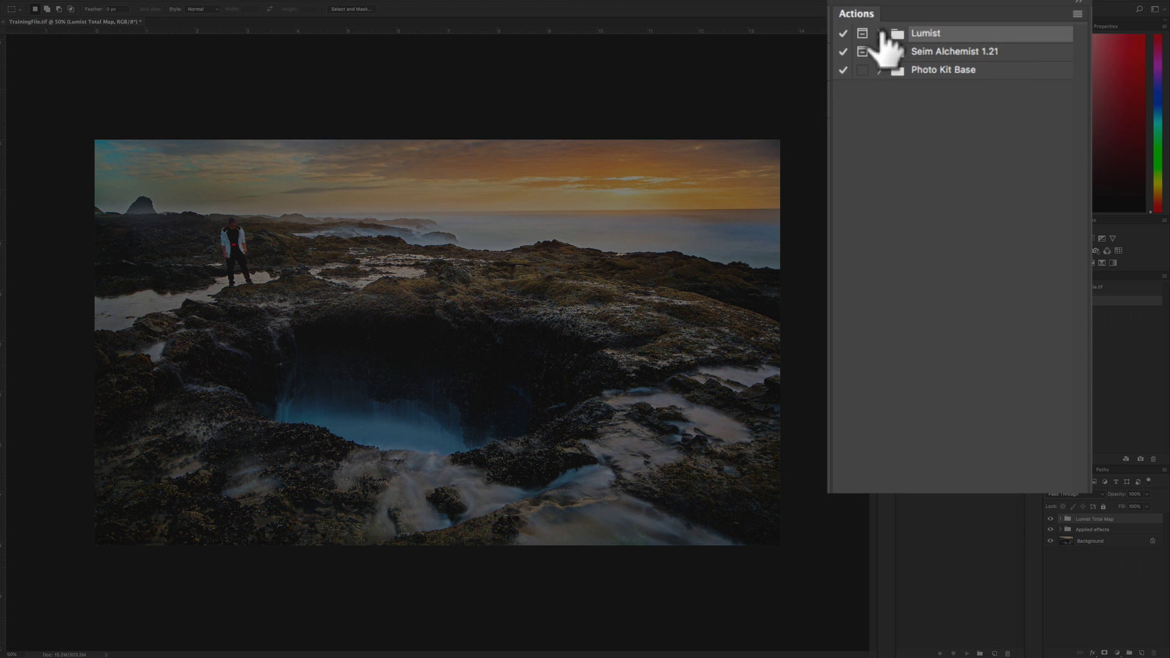
{"action": "left_click", "coordinate": [882, 35]}
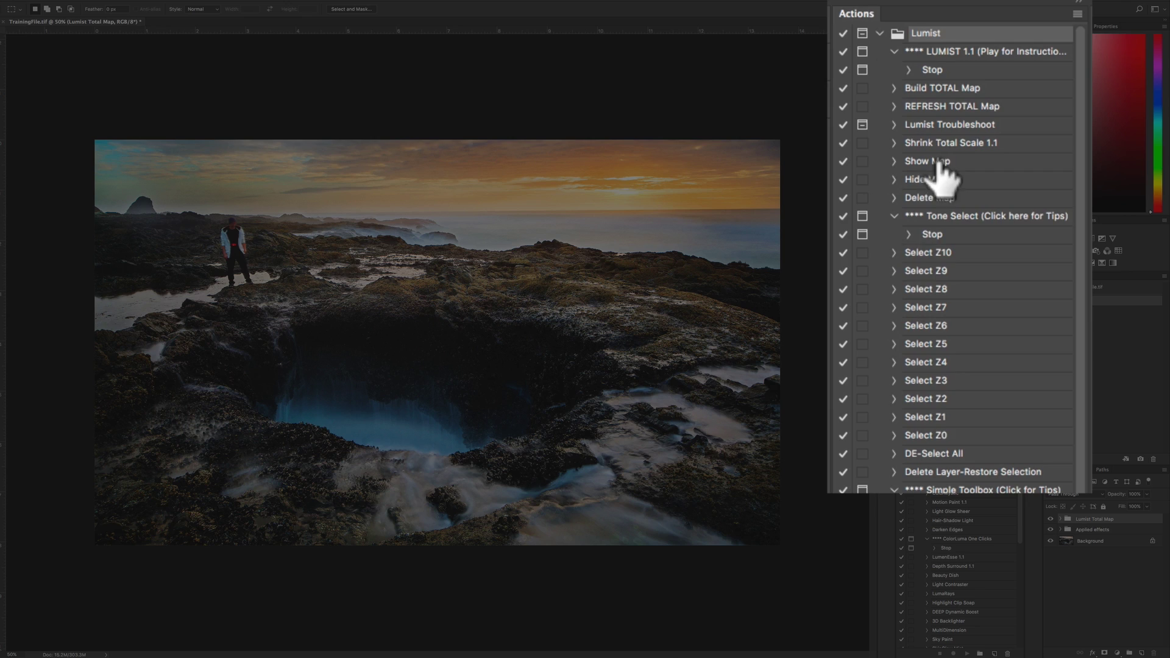
{"action": "left_click", "coordinate": [928, 418]}
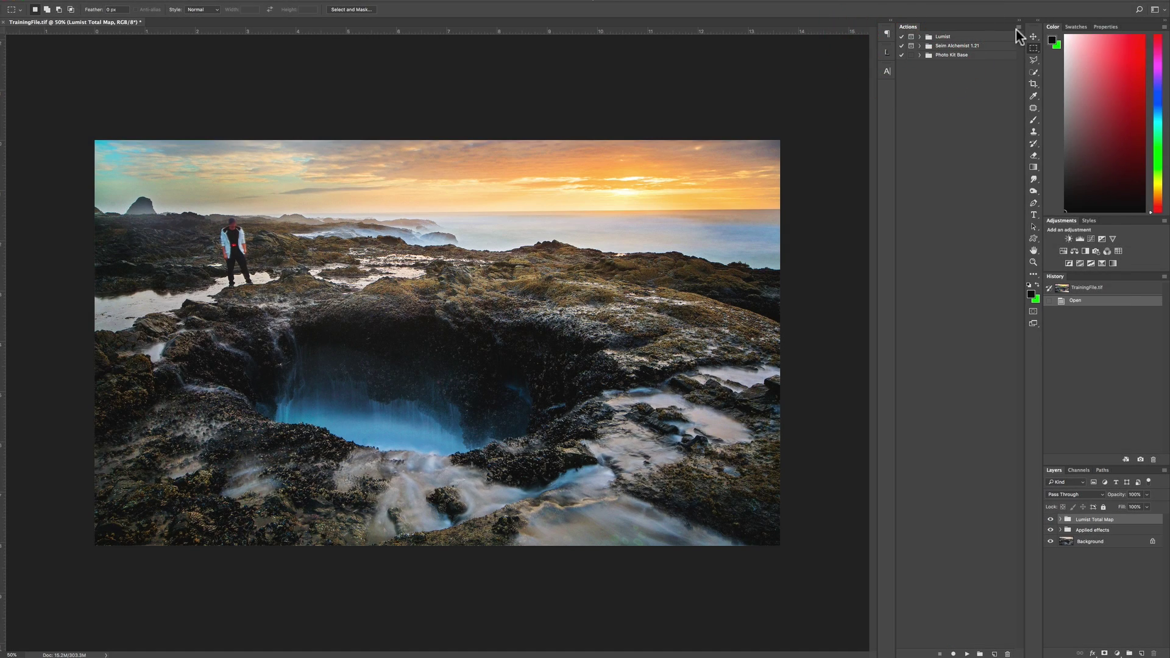
{"action": "left_click", "coordinate": [1017, 26]}
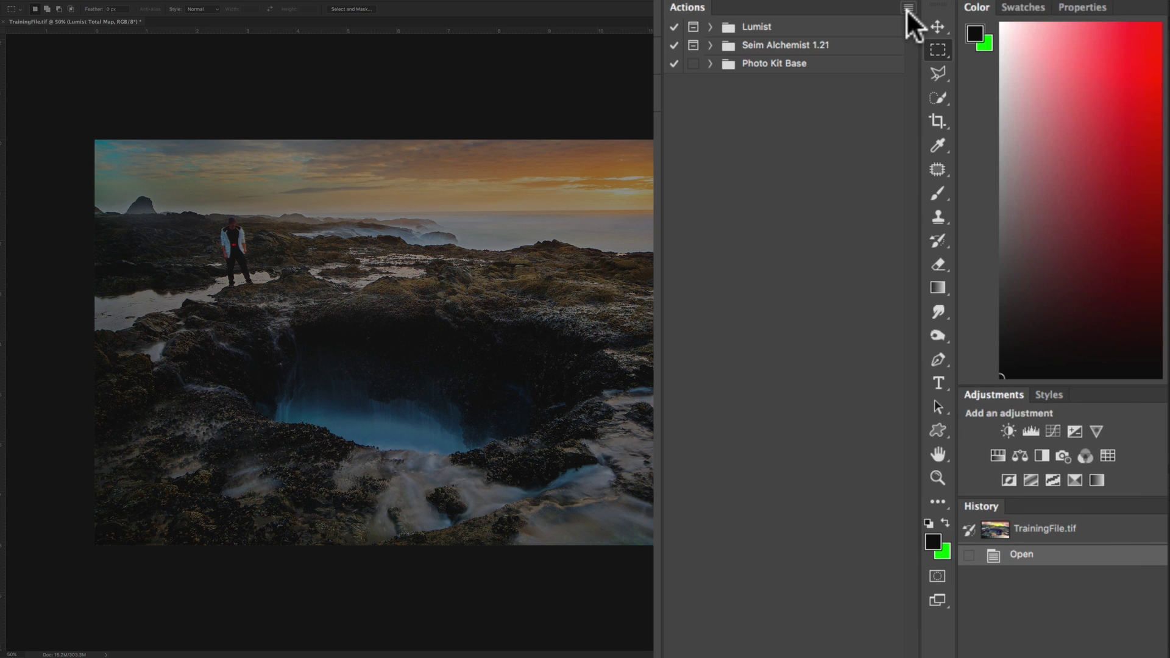
- Switch the Actions panel to Button Mode and widen it to fit the colored buttons
{"action": "left_click", "coordinate": [909, 9]}
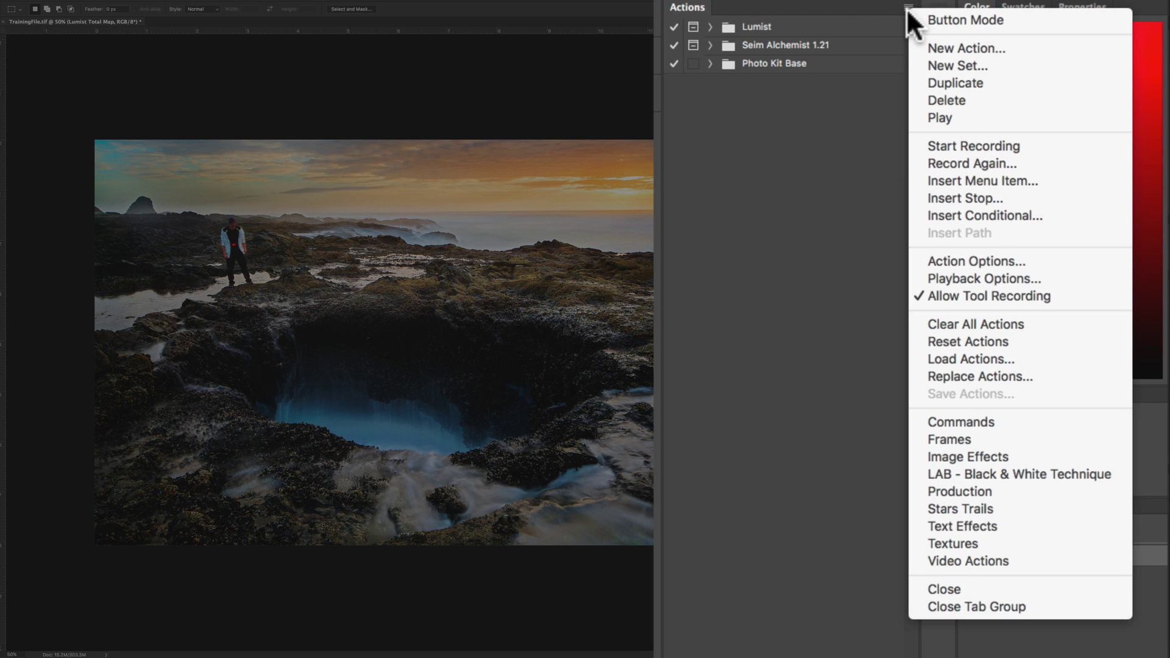
{"action": "left_click", "coordinate": [933, 19]}
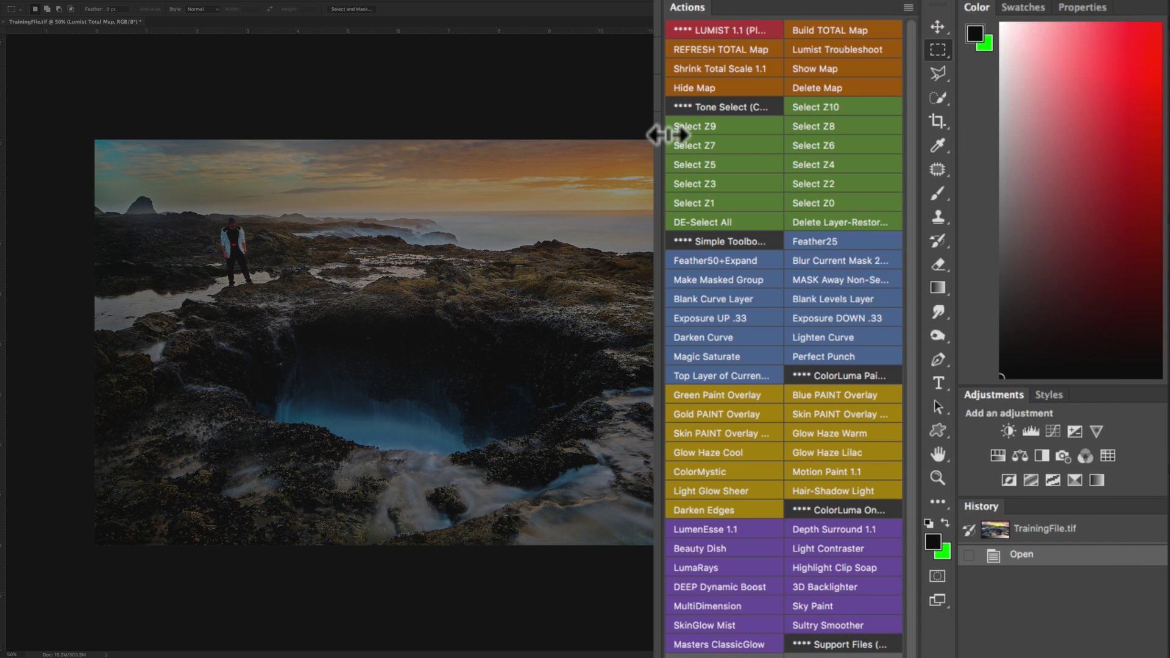
{"action": "mouse_move", "coordinate": [662, 134]}
{"action": "left_mouse_down"}
{"action": "mouse_move", "coordinate": [854, 91]}
{"action": "mouse_move", "coordinate": [751, 97]}
{"action": "mouse_move", "coordinate": [937, 114]}
{"action": "mouse_move", "coordinate": [881, 108]}
{"action": "mouse_move", "coordinate": [923, 111]}
{"action": "left_mouse_up"}
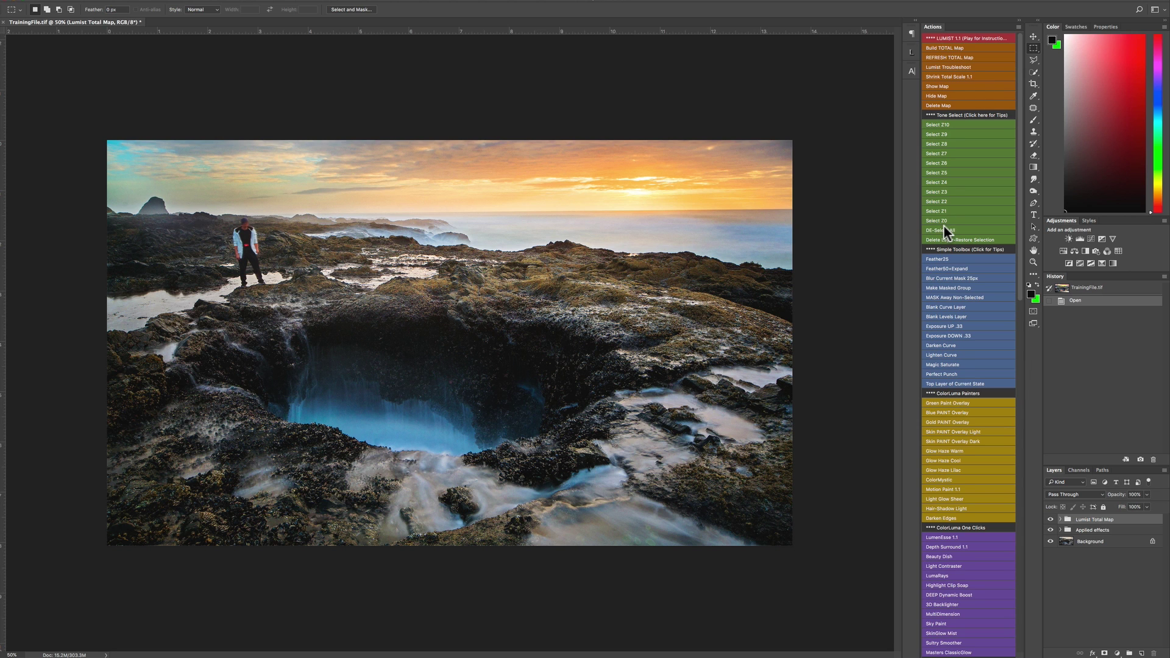
- Preview the tonal zone map, then select the brightest tonal zones of the seascape
{"action": "left_click", "coordinate": [944, 86]}
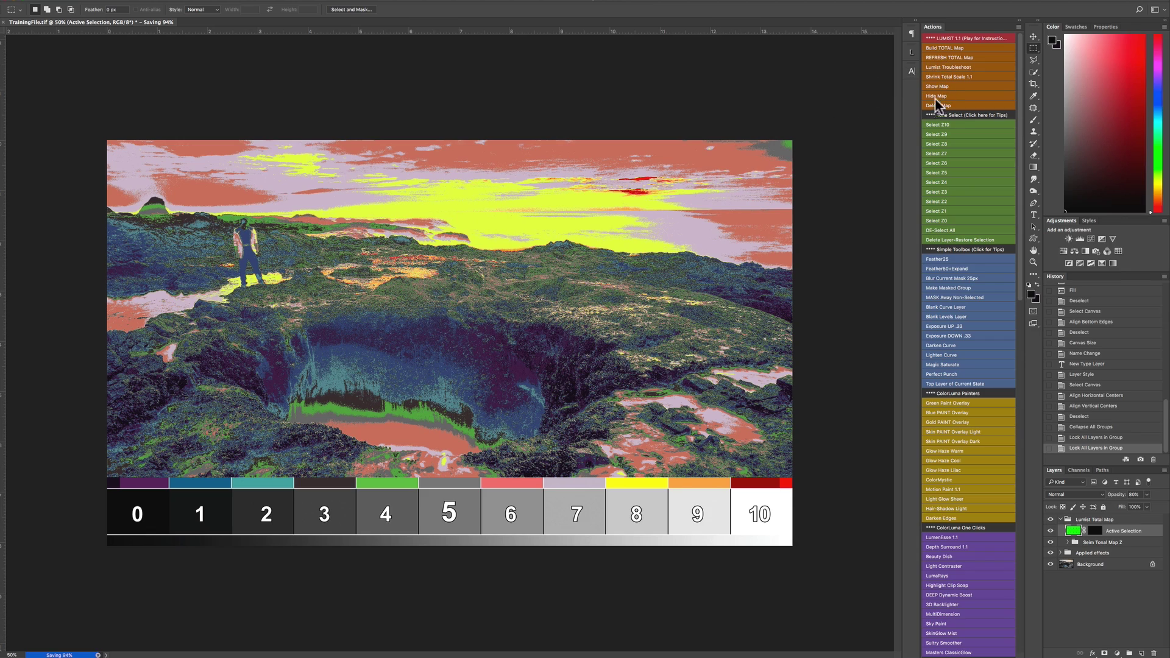
{"action": "left_click", "coordinate": [934, 96]}
{"action": "left_click", "coordinate": [904, 310]}
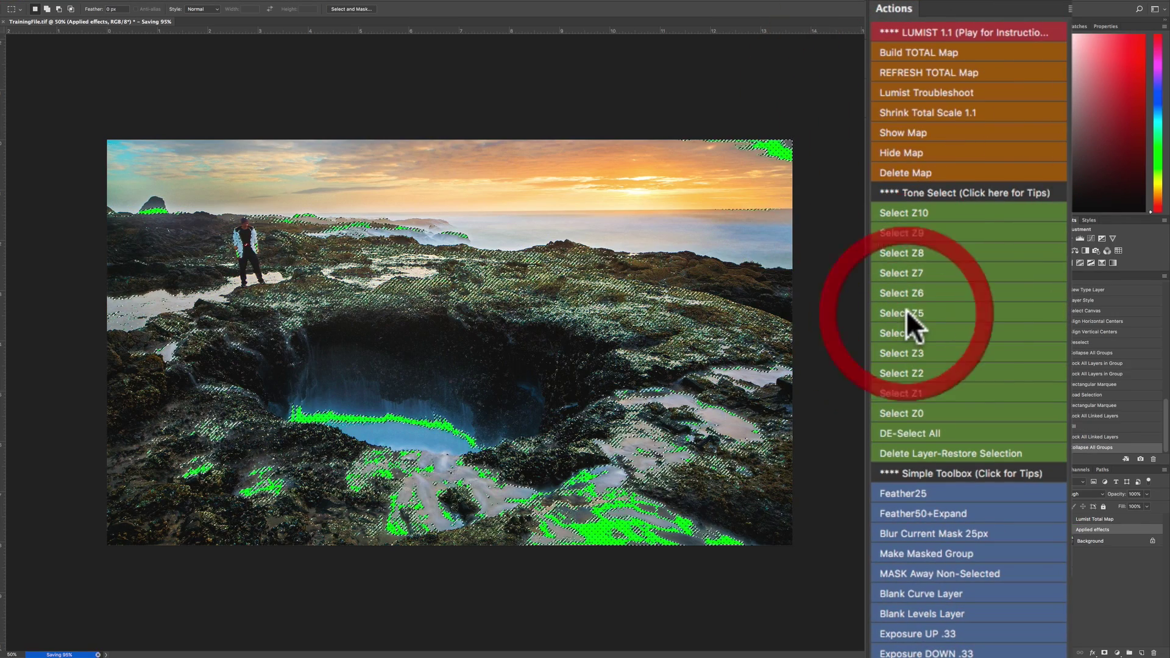
{"action": "left_click", "coordinate": [907, 274]}
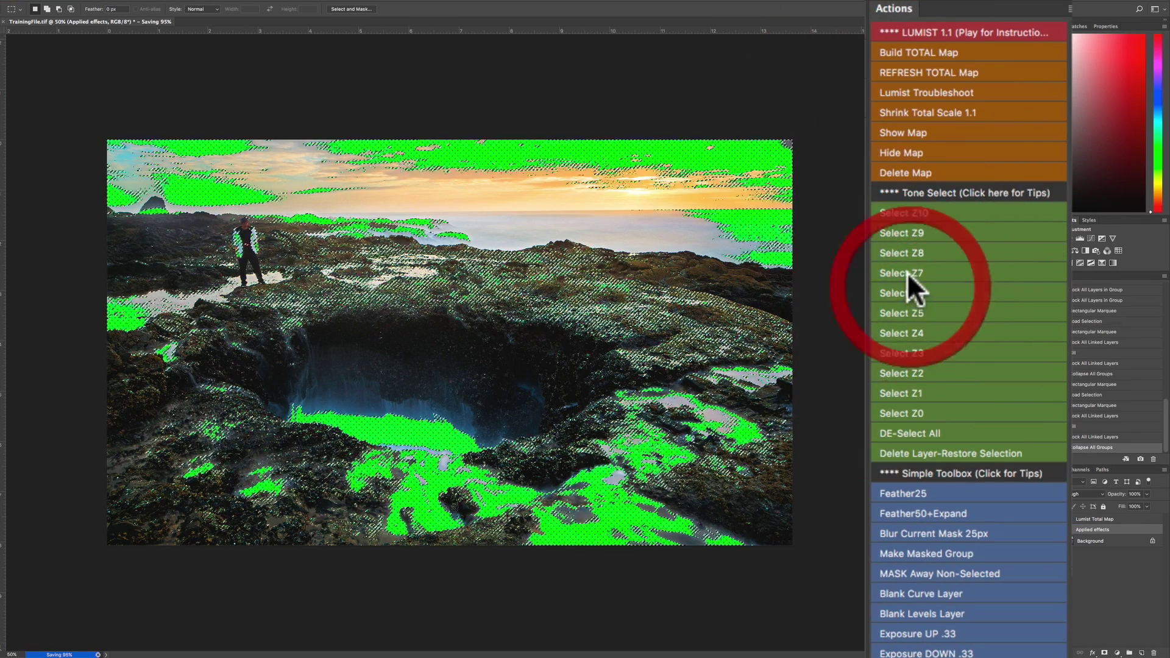
- Soften the selection with Feather50+Expand and brighten it with a Lighten Curve layer
{"action": "left_click", "coordinate": [900, 494]}
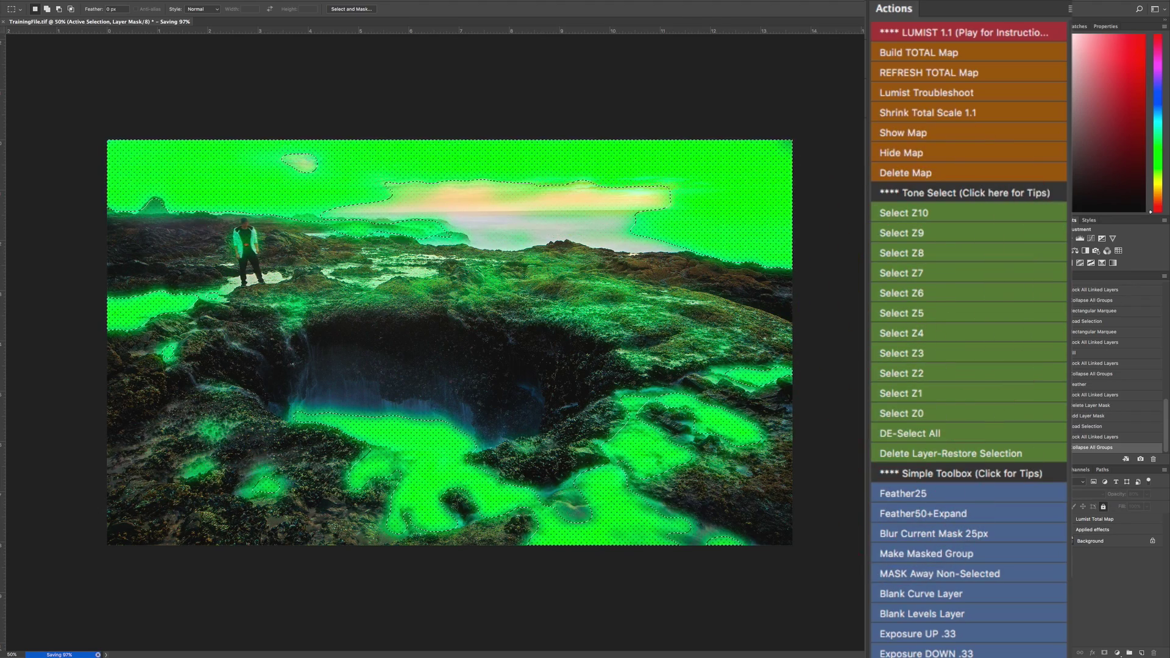
{"action": "left_click", "coordinate": [800, 251]}
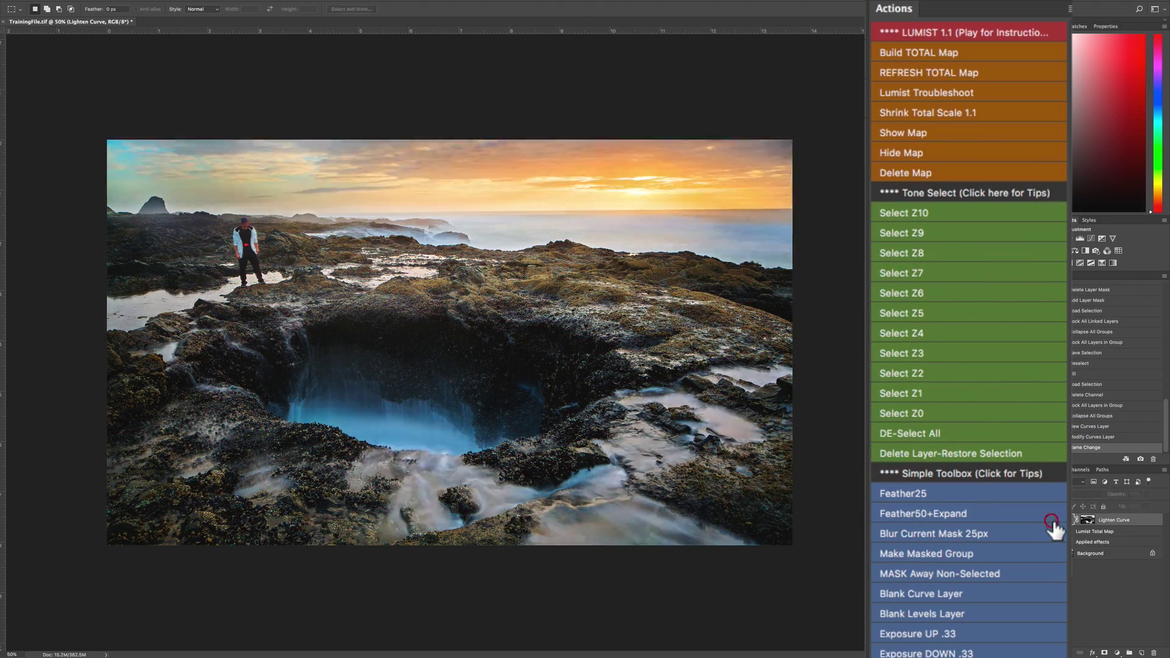
{"action": "left_click", "coordinate": [1051, 518]}
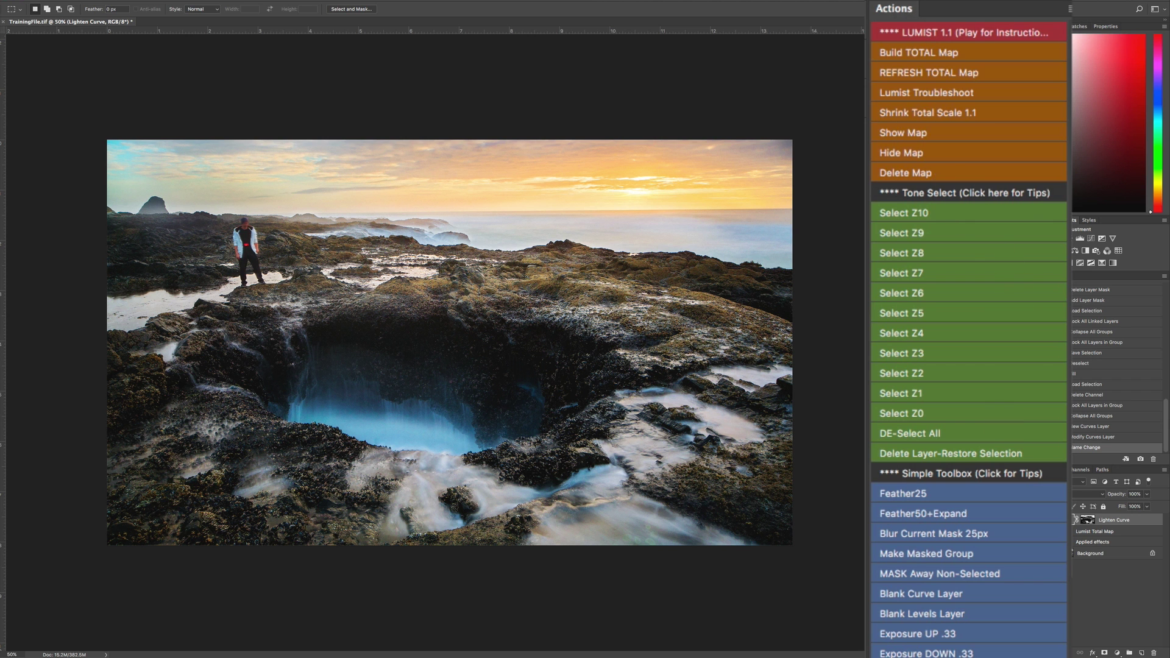
{"action": "scroll", "coordinate": [1050, 470], "scroll_direction": "down", "scroll_amount": 5}
{"action": "scroll", "coordinate": [1051, 470], "scroll_direction": "down", "scroll_amount": 10}
{"action": "scroll", "coordinate": [1050, 536], "scroll_direction": "up", "scroll_amount": 20}
{"action": "scroll", "coordinate": [1052, 430], "scroll_direction": "down", "scroll_amount": 10}
{"action": "scroll", "coordinate": [1052, 430], "scroll_direction": "down", "scroll_amount": 5}
{"action": "scroll", "coordinate": [1052, 496], "scroll_direction": "down", "scroll_amount": 5}
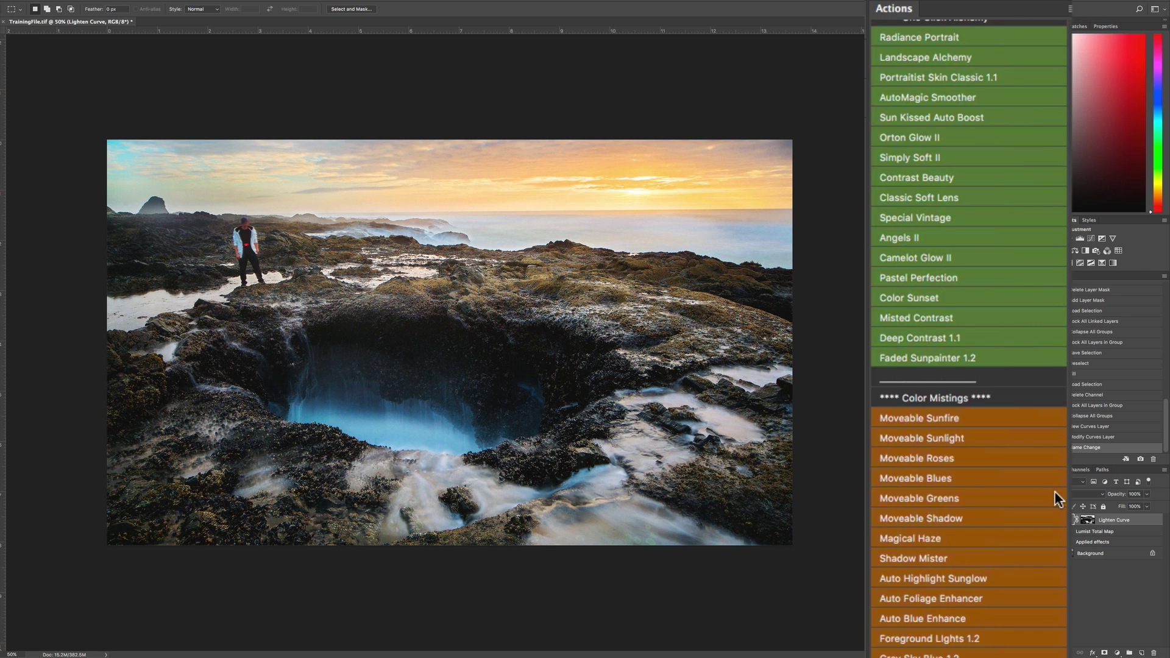
{"action": "scroll", "coordinate": [1052, 497], "scroll_direction": "up", "scroll_amount": 20}
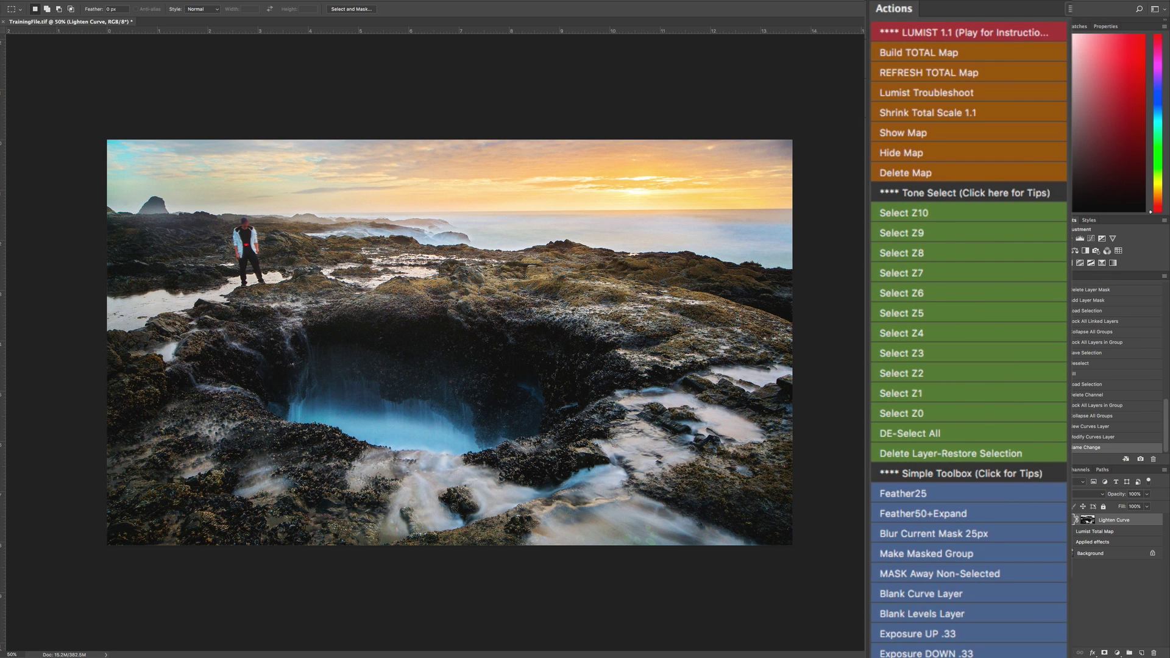
{"action": "left_click", "coordinate": [1069, 9]}
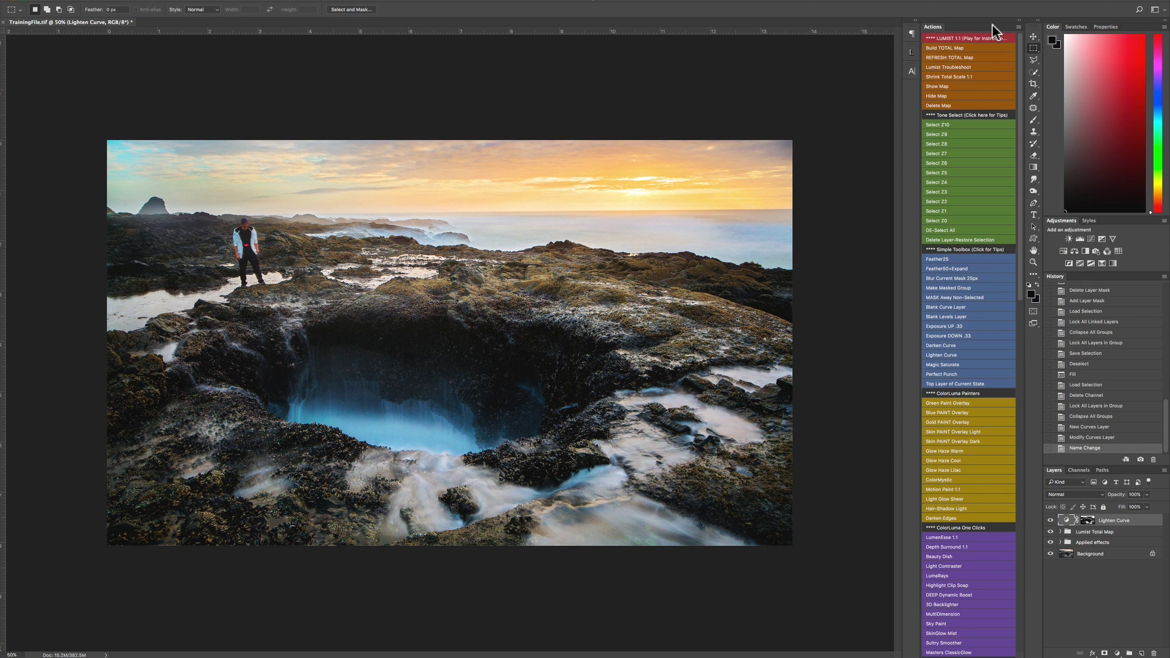
{"action": "left_click", "coordinate": [1018, 27]}
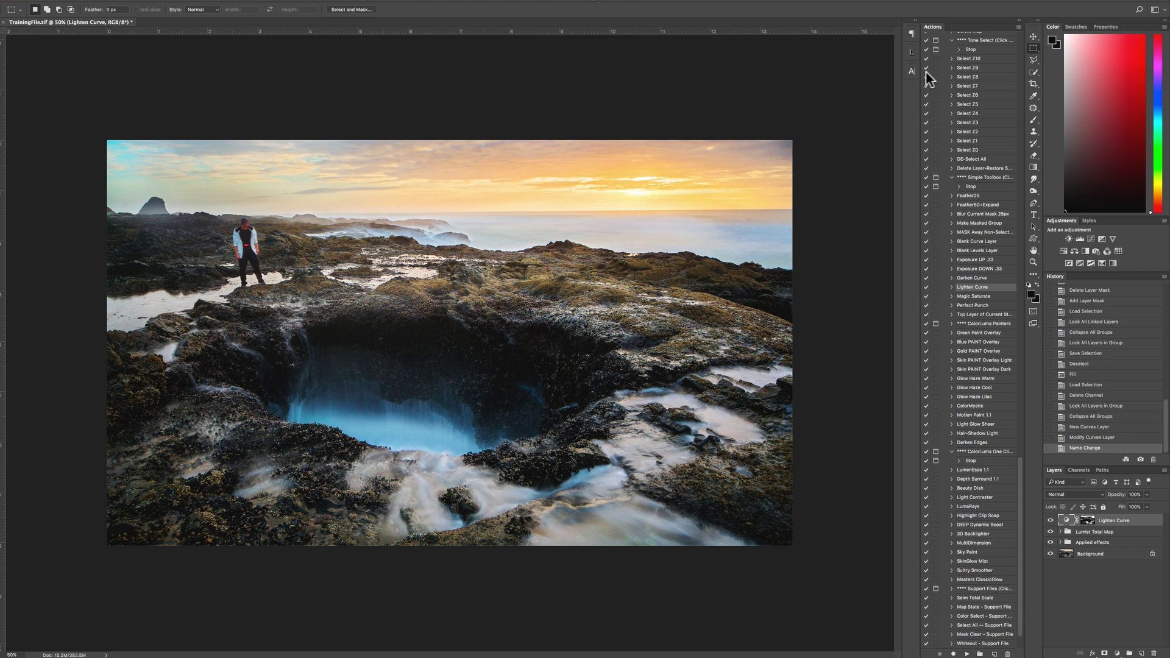
{"action": "left_click", "coordinate": [1018, 26]}
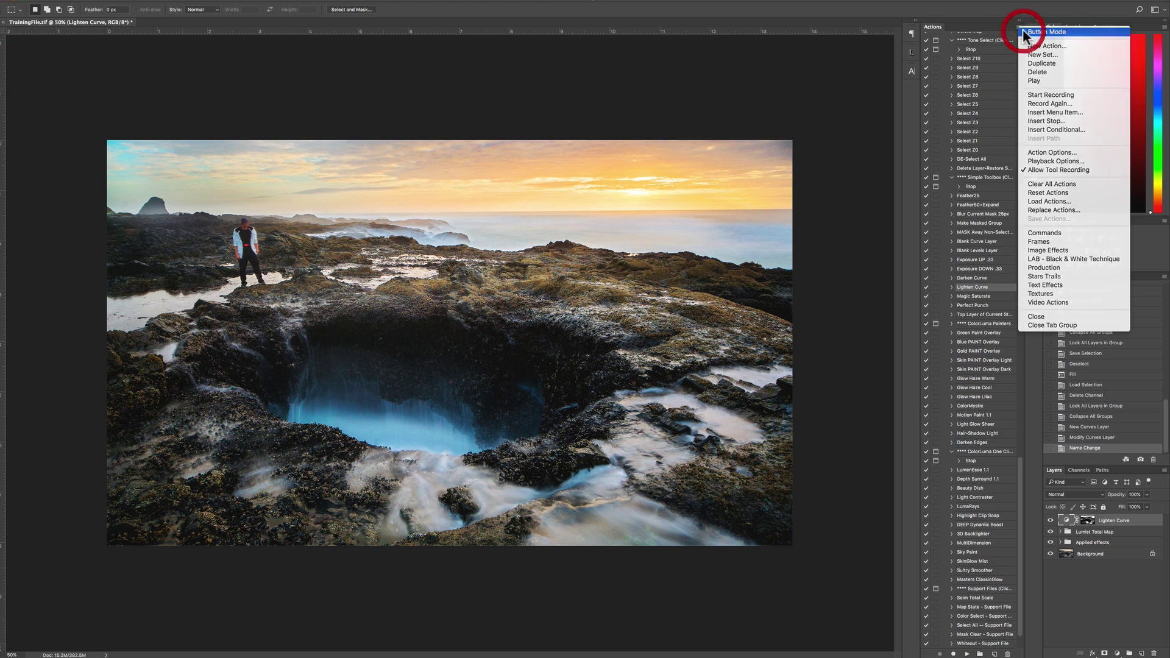
{"action": "left_click", "coordinate": [1023, 31]}
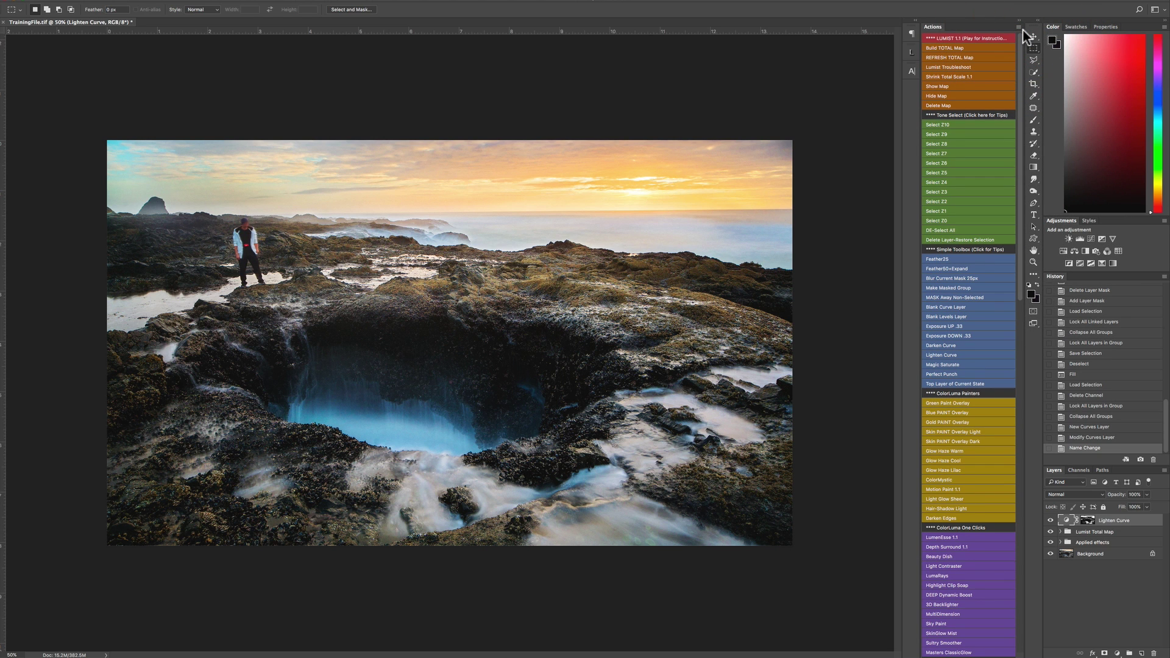